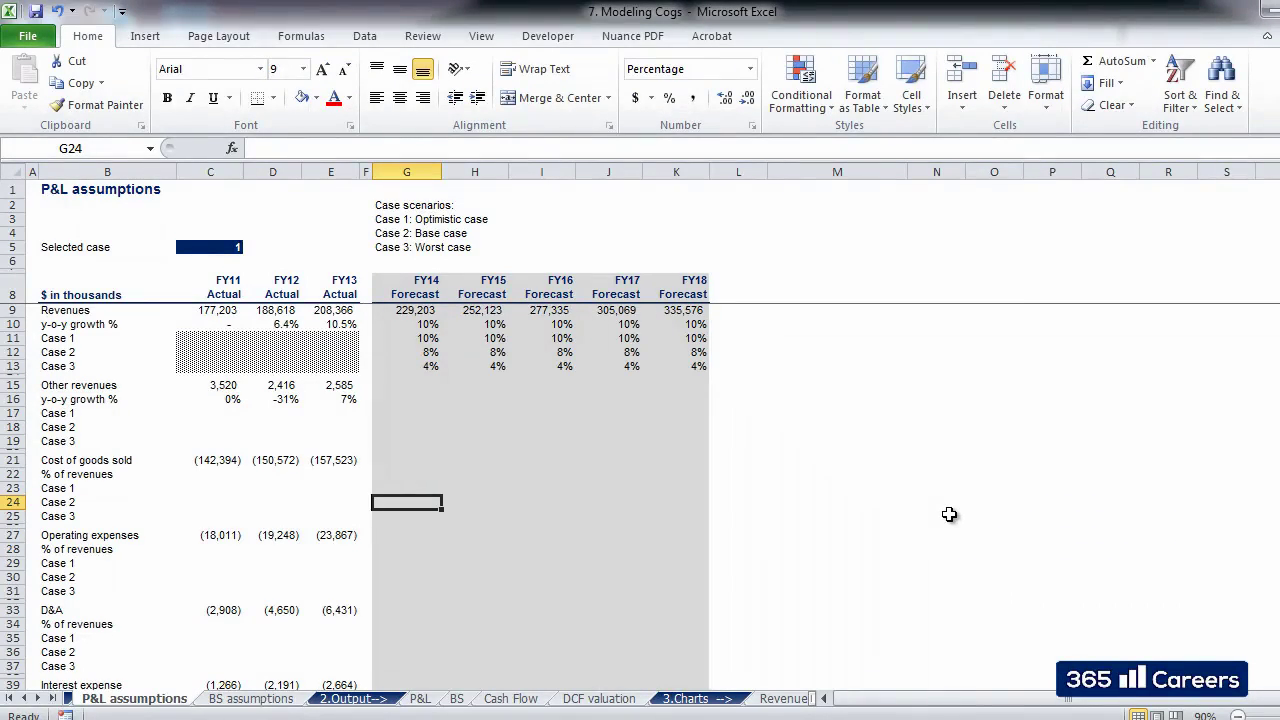
Review the sheet and trace the FY11 Operating expenses formula to its P&L source.
key(Down)
key(Down)
key(Down)
key(Down)
key(Down)
key(Down)
key(Down)
key(Down)
key(Down)
key(Down)
key(Down)
key(Down)
key(Down)
key(Down)
key(Down)
key(Down)
key(Down)
key(Down)
key(Down)
key(Down)
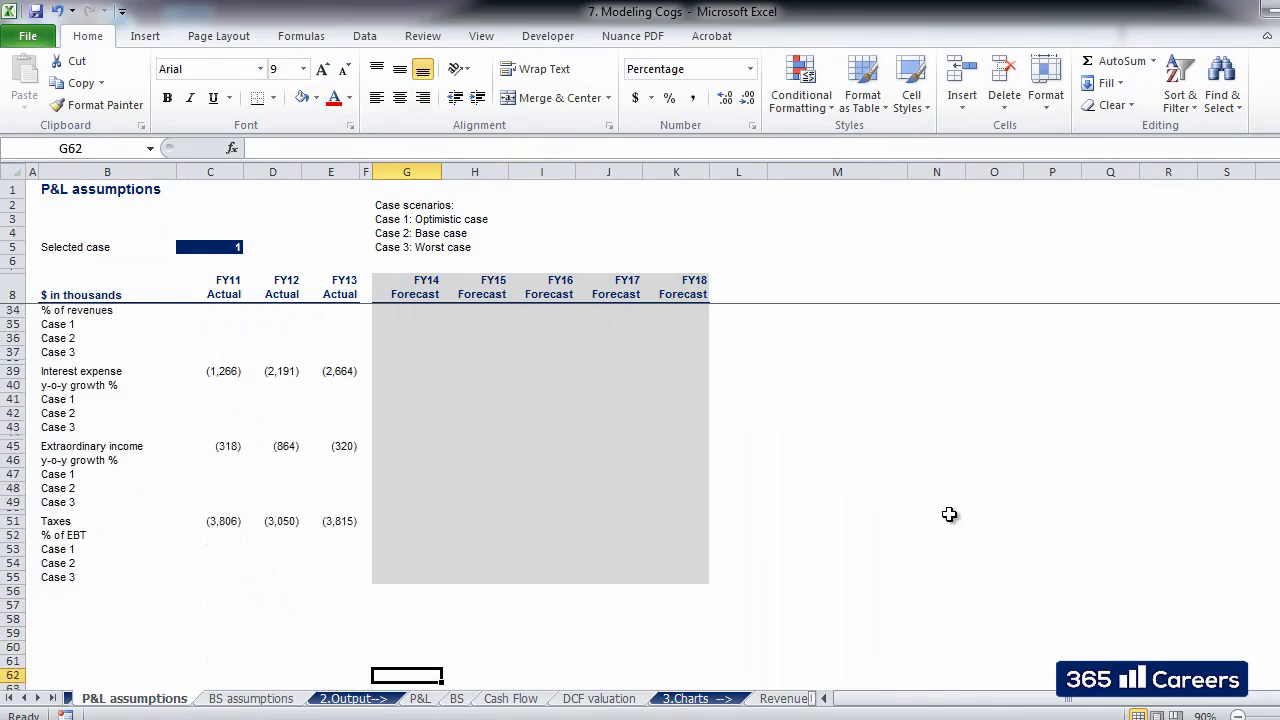
key(Down)
key(Up)
key(Up)
key(Up)
key(Up)
key(Up)
key(Up)
key(Up)
key(Up)
key(Up)
key(Up)
key(Up)
key(Up)
key(Up)
key(Up)
key(Up)
key(Up)
key(Up)
key(Up)
key(Up)
key(Up)
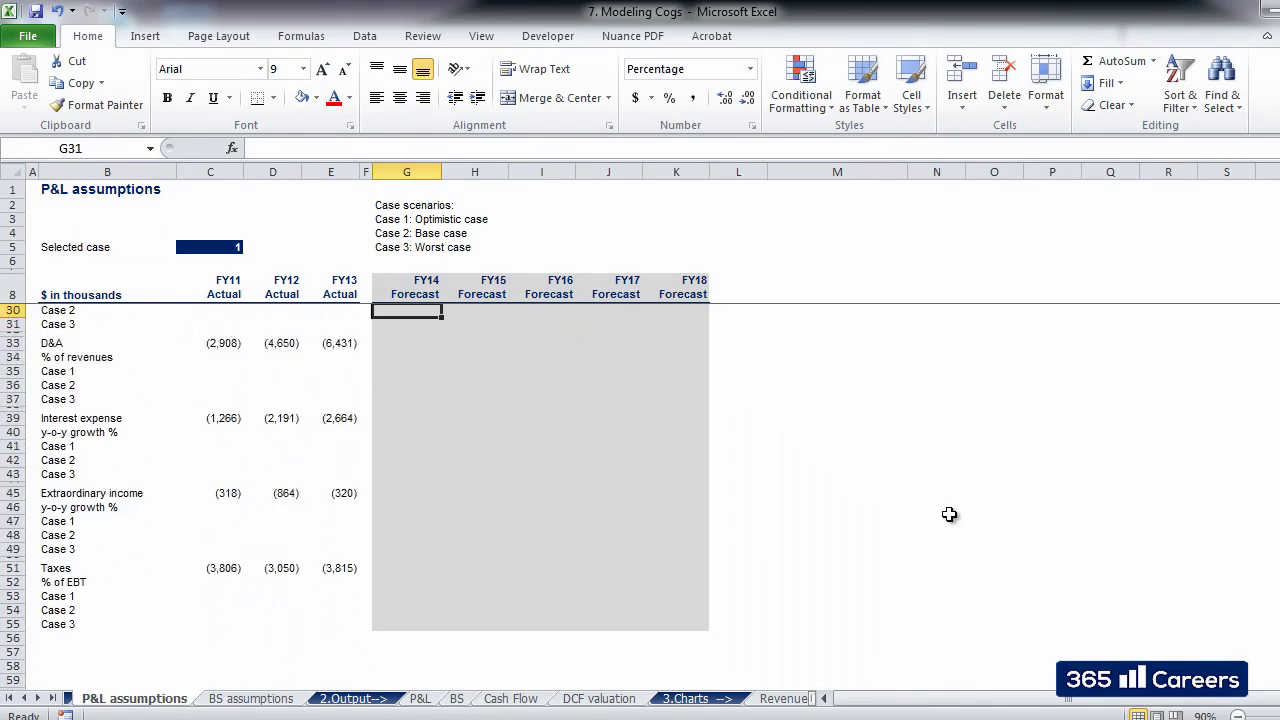
key(Up)
key(Up)
key(Up)
key(Up)
key(Up)
key(Up)
key(Up)
key(Up)
key(Up)
key(Up)
key(Up)
key(Up)
key(Up)
key(Up)
key(Up)
key(Up)
key(Up)
key(Up)
key(Up)
key(Up)
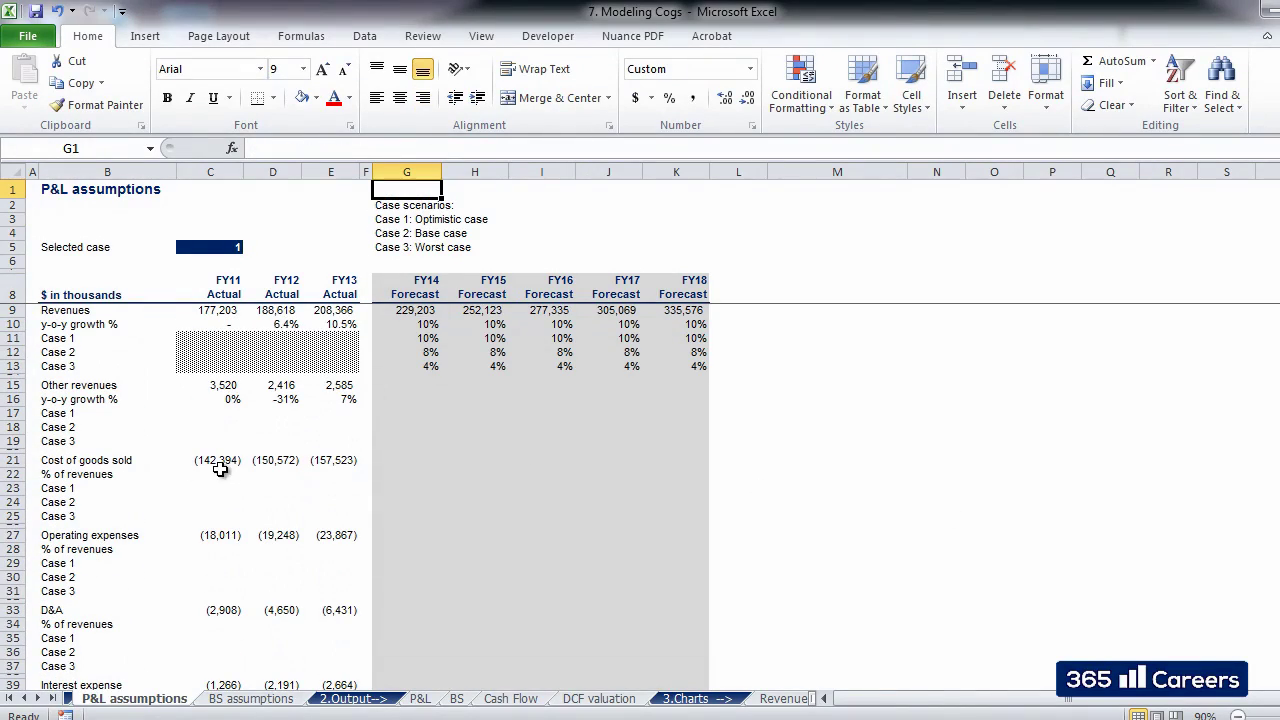
click(220, 472)
click(218, 462)
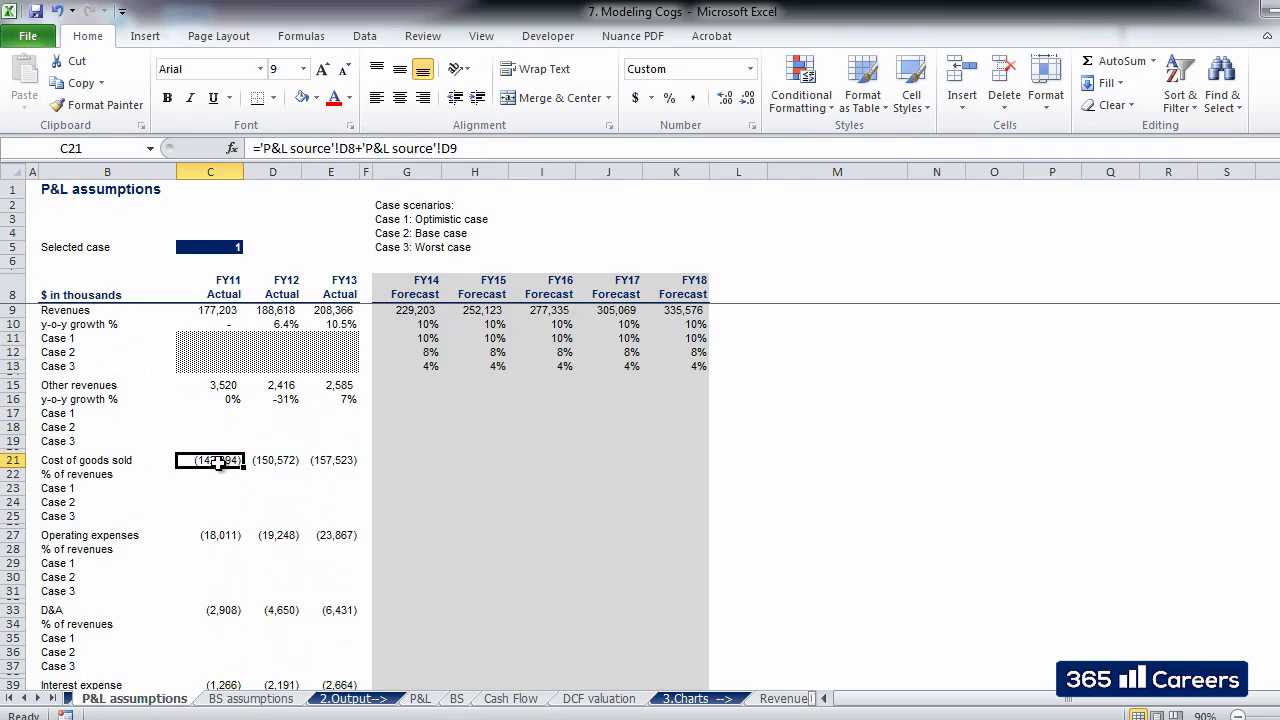
click(222, 536)
double_click(228, 536)
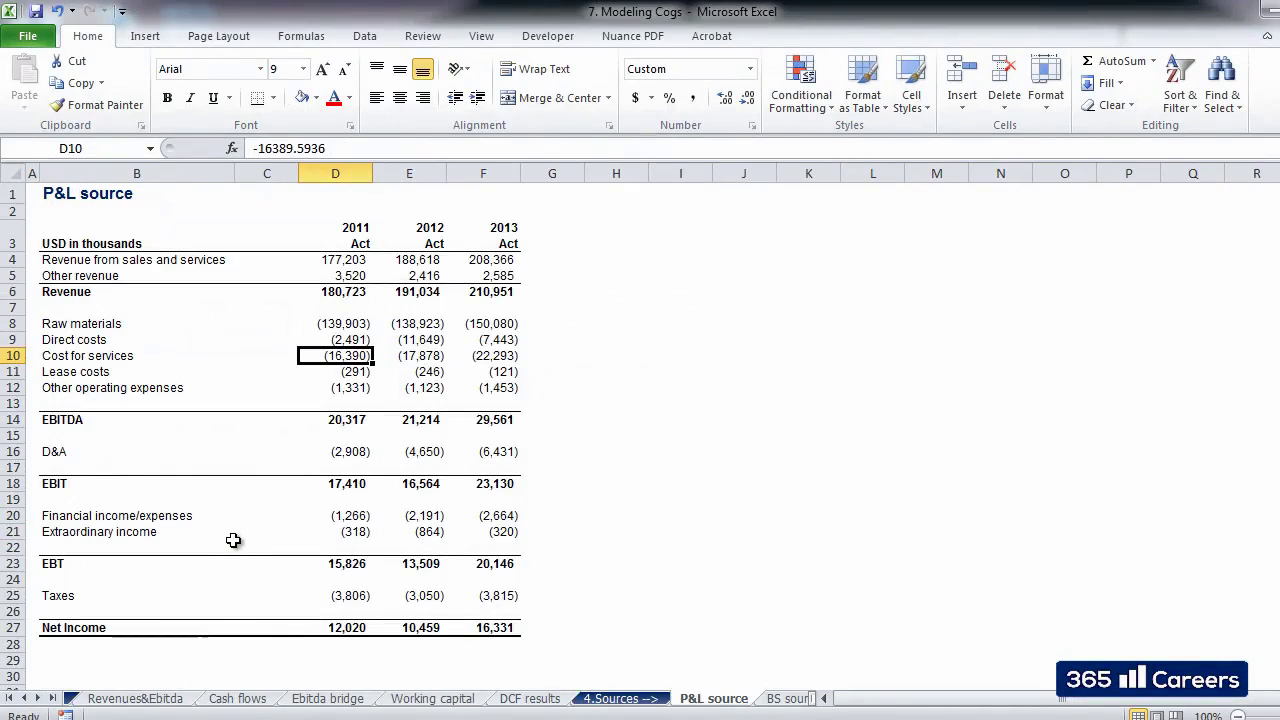
key(F5)
key(Return)
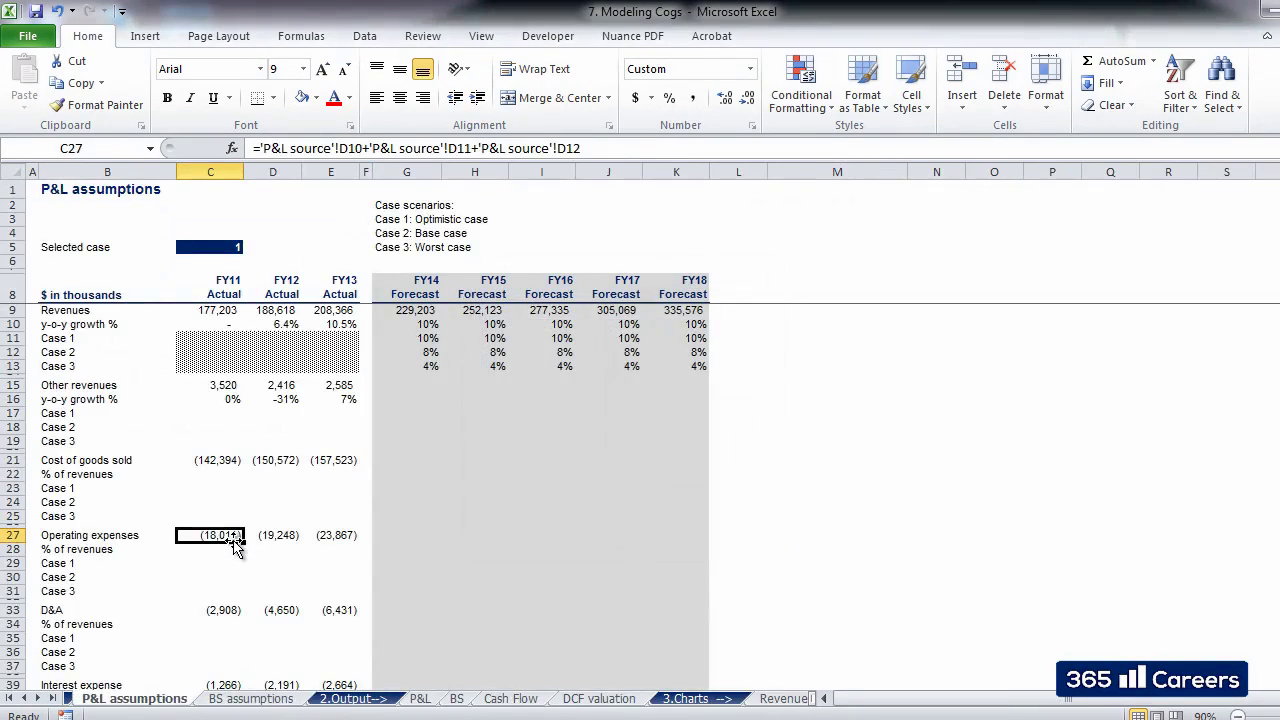
key(Up)
key(Up)
key(Up)
key(Up)
key(Up)
key(Up)
key(Up)
key(Up)
key(Up)
key(Up)
key(Up)
key(Up)
key(Up)
key(Up)
key(Up)
key(Up)
key(Up)
key(Up)
key(Up)
key(Up)
key(Up)
key(Up)
key(Up)
key(Up)
key(Up)
key(Up)
key(Down)
key(Down)
key(Down)
key(Down)
key(Down)
key(Down)
key(Down)
key(Down)
key(Down)
key(Down)
Copy the hatched C11:E13 case block and paste it into C17:E19 and C23:E25.
key(shift+Right)
key(shift+Right)
key(shift+Down)
key(shift+Down)
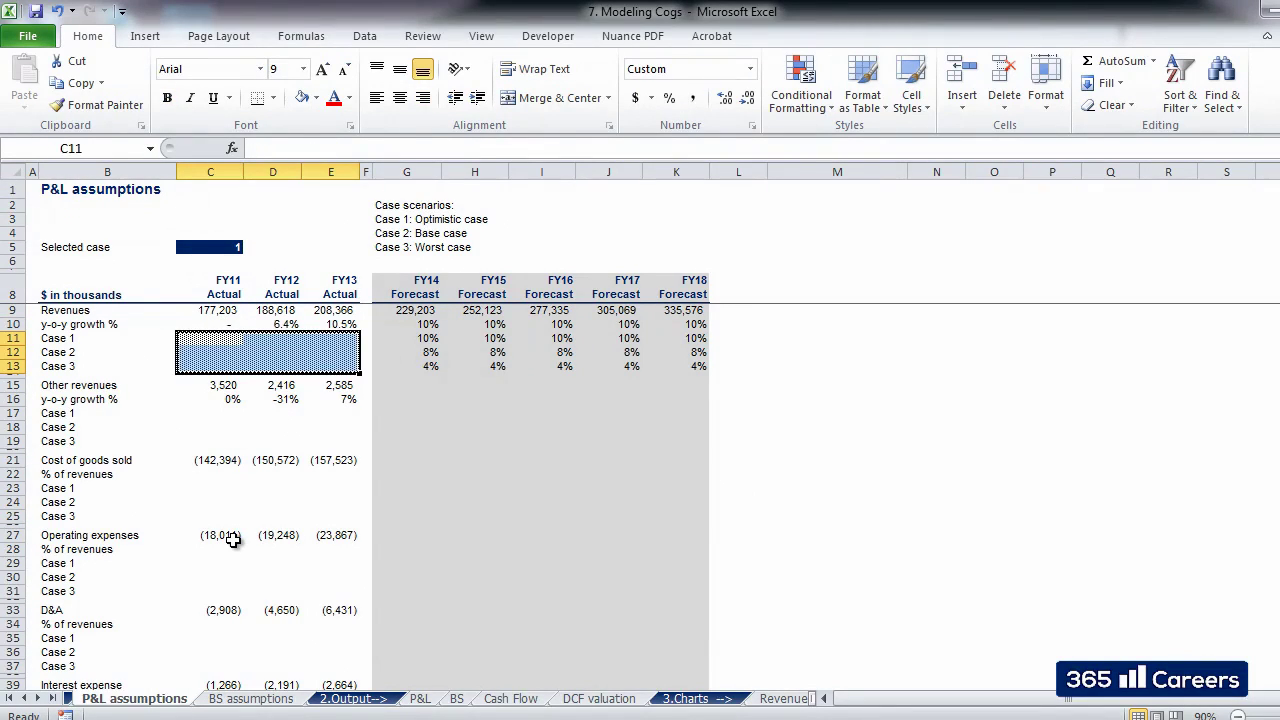
key(ctrl+c)
key(Down)
key(Down)
key(Down)
key(Down)
key(Down)
key(Down)
key(ctrl+v)
key(Down)
key(Down)
key(Down)
key(Down)
key(Down)
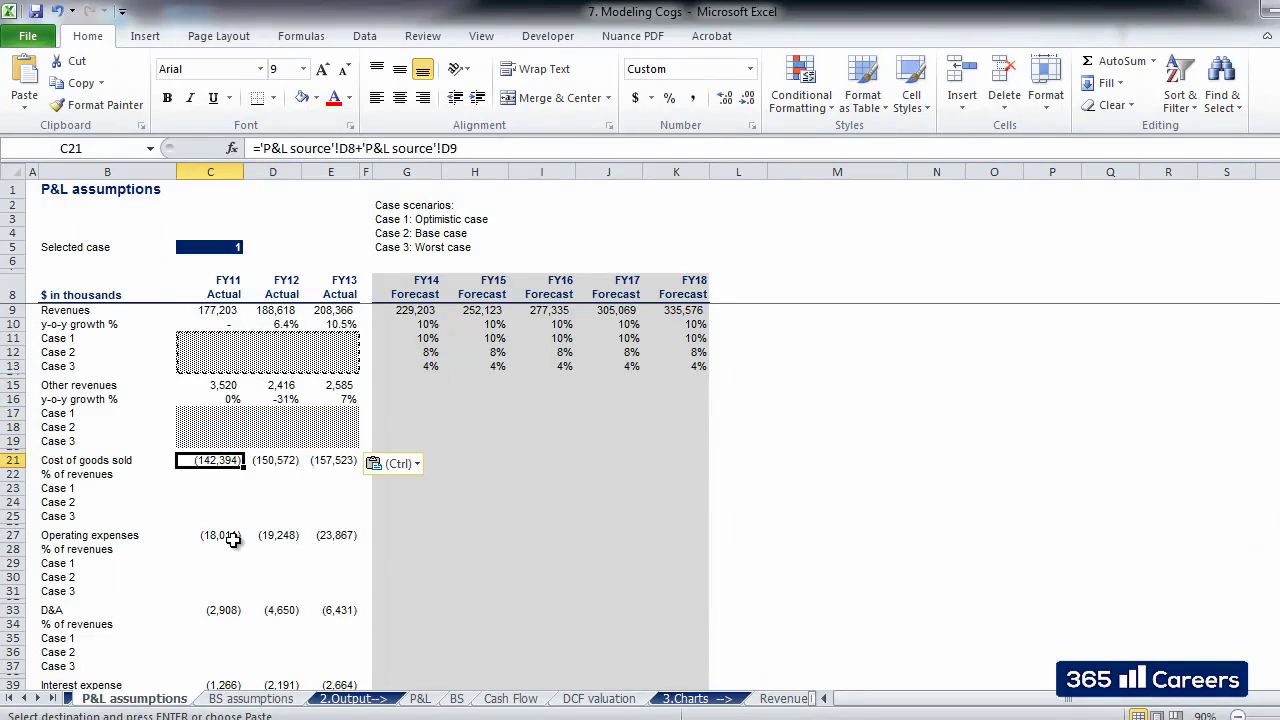
Paste the hatched pattern into C29:E31, C35:E37, C41:E43, C47:E49 and C53:E55.
key(Down)
key(Down)
key(ctrl)
key(Escape)
key(Up)
key(ctrl+v)
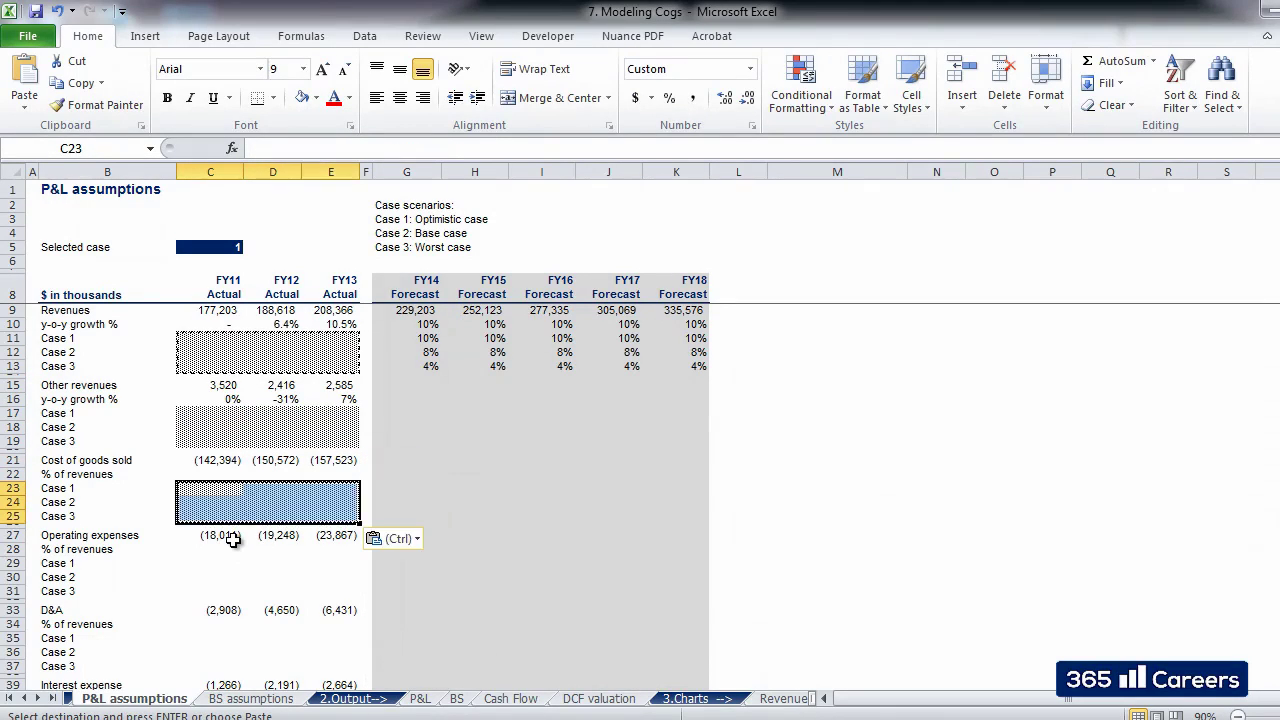
key(Down)
key(Down)
key(Down)
key(Down)
key(Down)
key(ctrl+v)
key(Down)
key(Down)
key(Down)
key(Down)
key(Down)
key(Down)
key(ctrl+v)
key(Down)
key(Down)
key(Down)
key(Down)
key(Down)
key(Down)
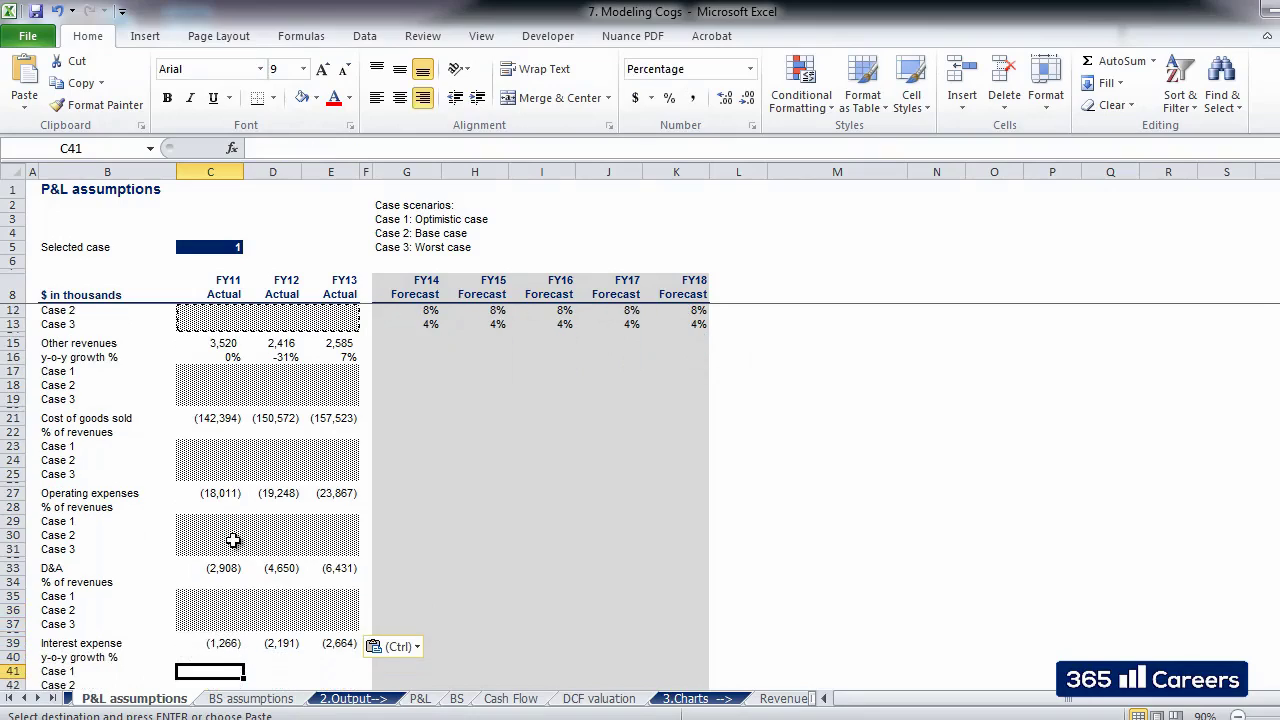
key(ctrl+v)
key(Down)
key(Down)
key(Down)
key(Down)
key(Down)
key(Down)
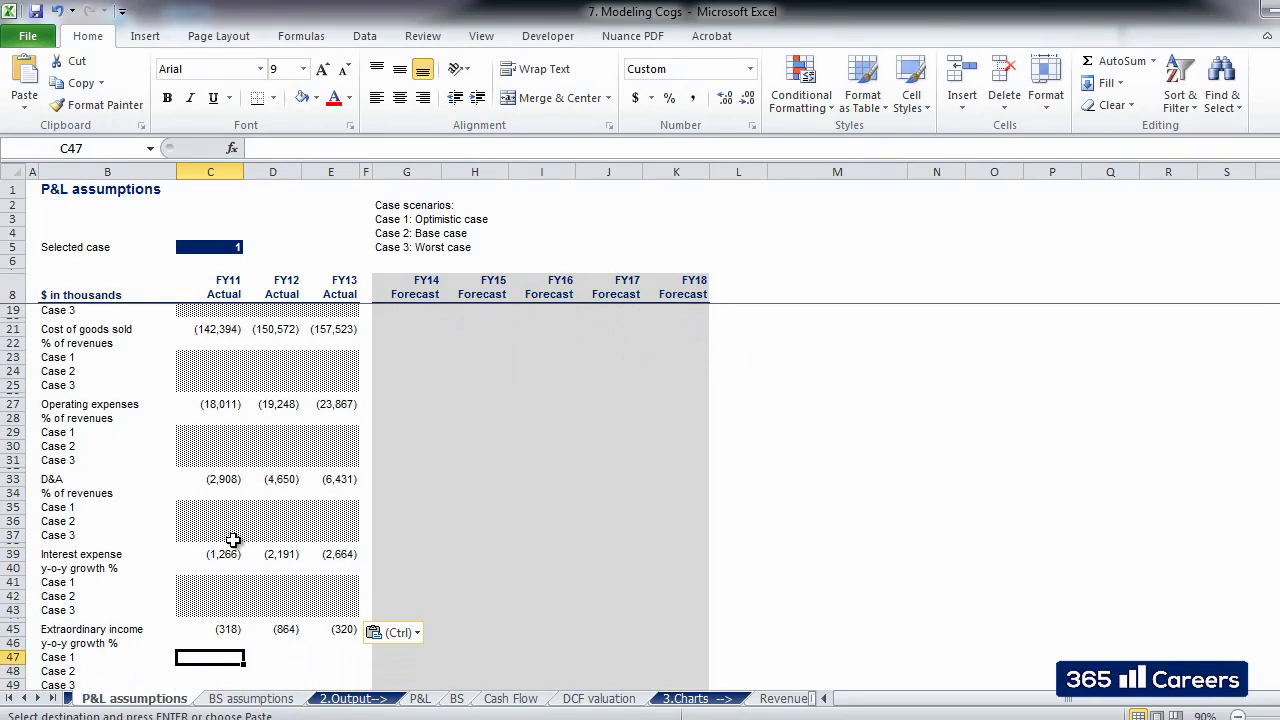
key(ctrl+v)
key(Down)
key(Down)
key(Down)
key(Down)
key(Down)
key(Down)
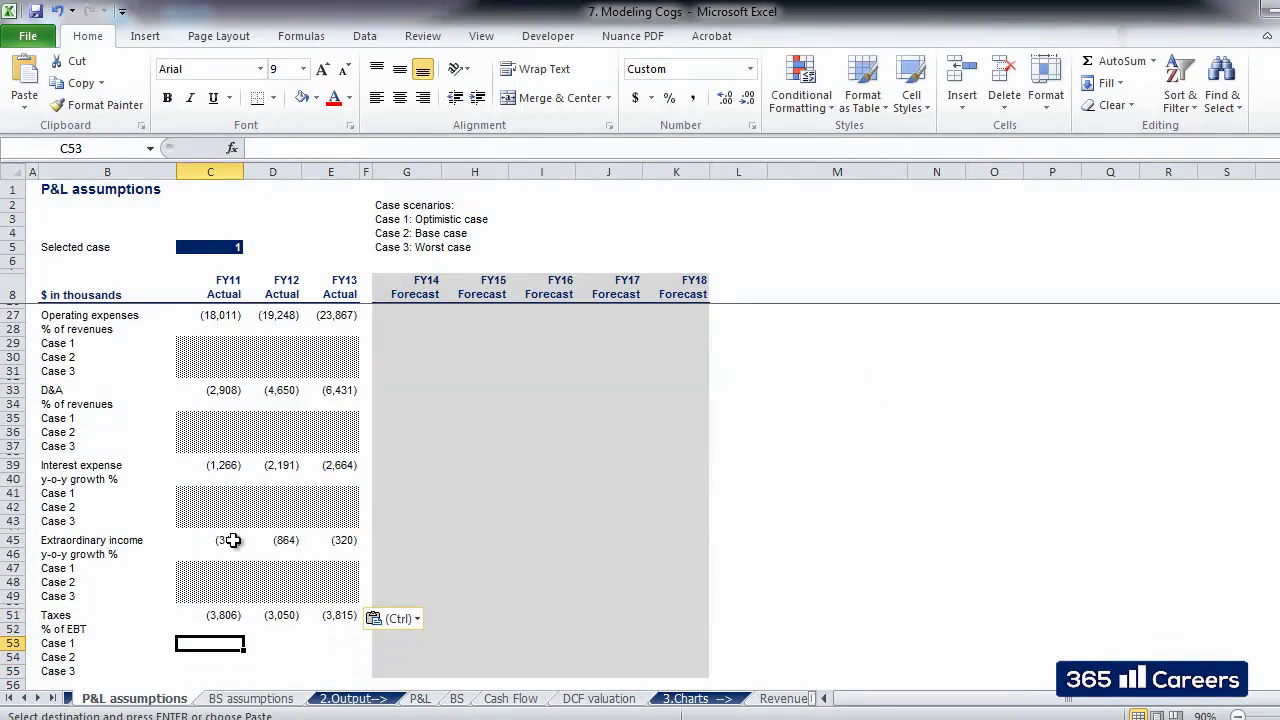
key(ctrl+v)
key(Left)
key(ctrl+Up)
key(ctrl+Up)
key(ctrl+Up)
key(ctrl+Up)
key(ctrl+Up)
key(ctrl+Up)
key(ctrl+Up)
key(ctrl+Up)
key(ctrl+Up)
key(ctrl+Up)
key(ctrl+Up)
key(ctrl+Up)
key(ctrl+Up)
key(ctrl+Up)
key(ctrl+Up)
key(ctrl+Up)
key(ctrl+Up)
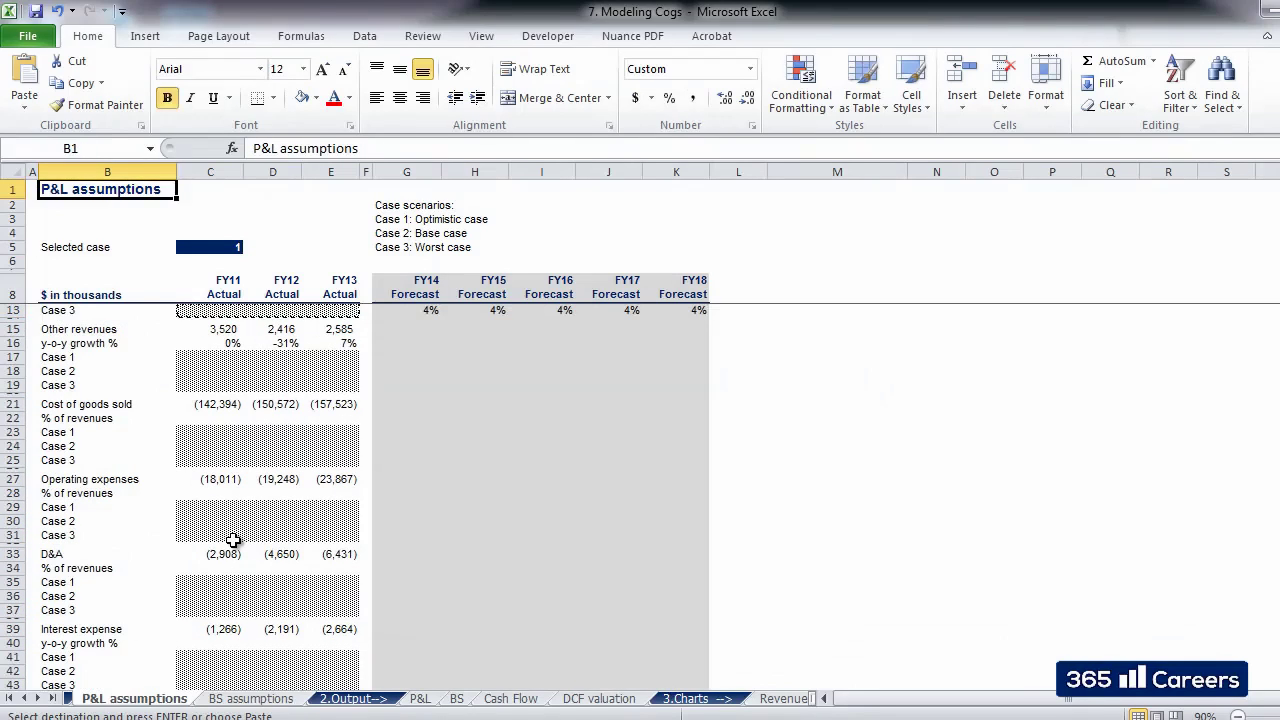
key(Down)
key(Down)
key(Down)
key(Down)
key(Down)
key(Down)
key(Down)
key(Down)
key(Down)
key(Down)
key(Down)
key(Down)
key(Down)
key(Down)
key(Down)
key(Down)
key(Down)
key(Down)
key(Down)
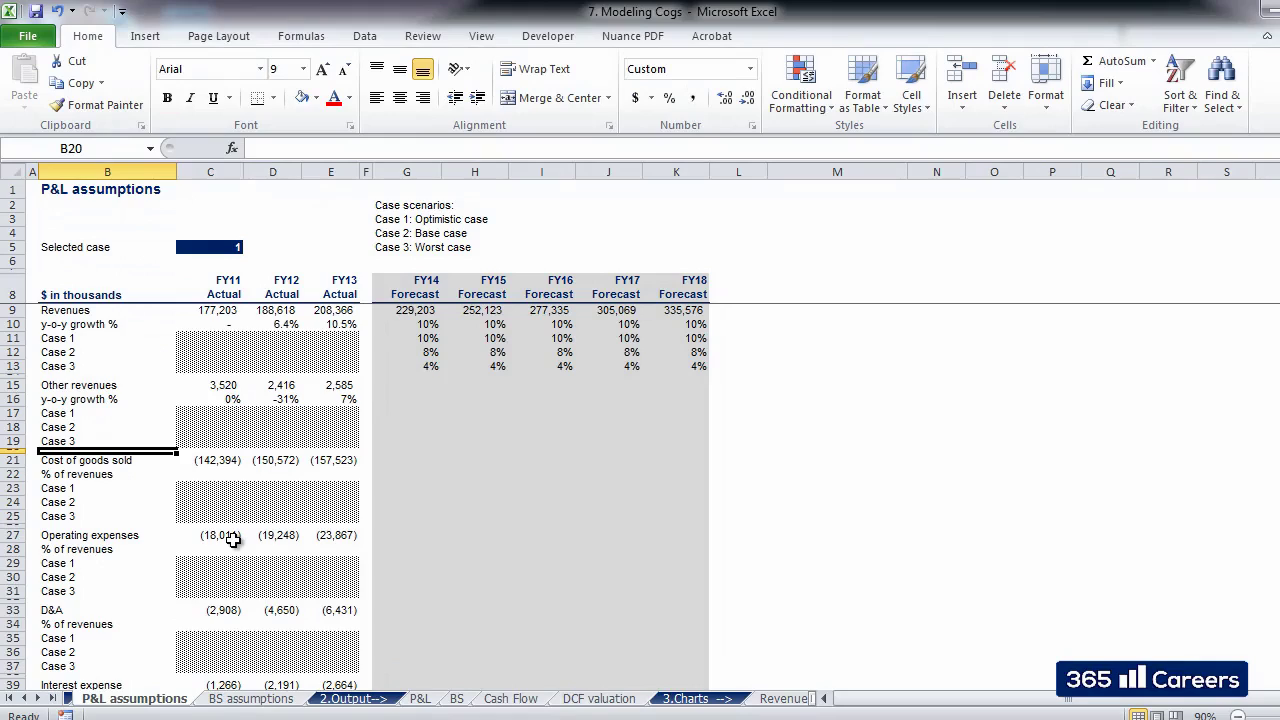
key(Right)
key(Right)
key(Right)
key(Right)
key(Right)
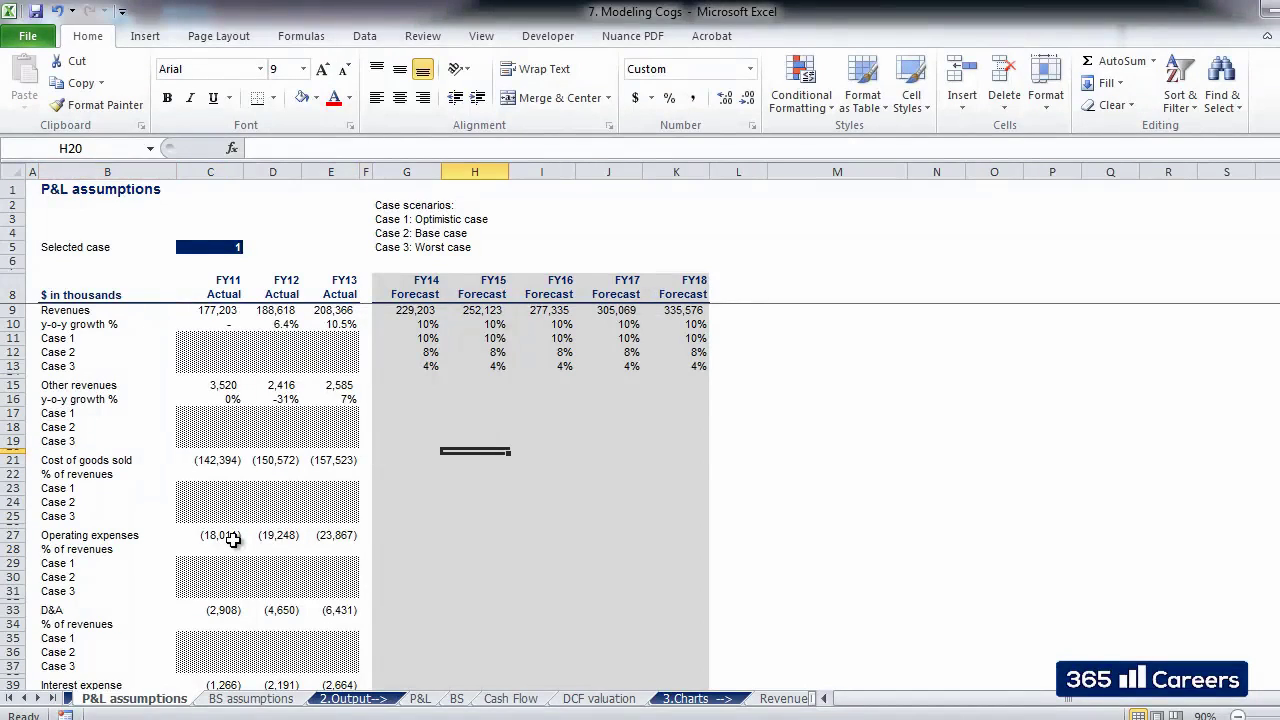
key(Up)
key(Up)
key(Up)
key(Up)
key(Up)
key(Up)
key(Up)
key(Up)
key(Up)
key(Down)
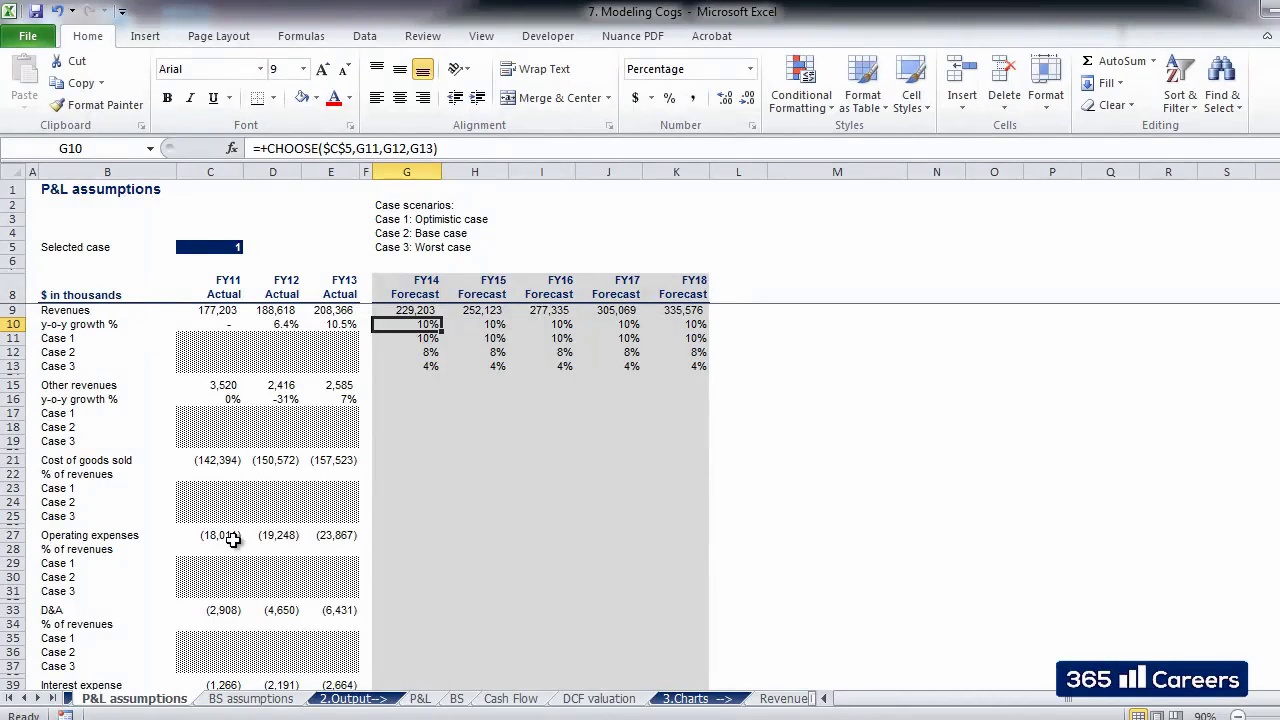
Copy the row 10 CHOOSE formulas and paste formulas only into rows 16 and 22.
key(ctrl+shift+Right)
key(ctrl+c)
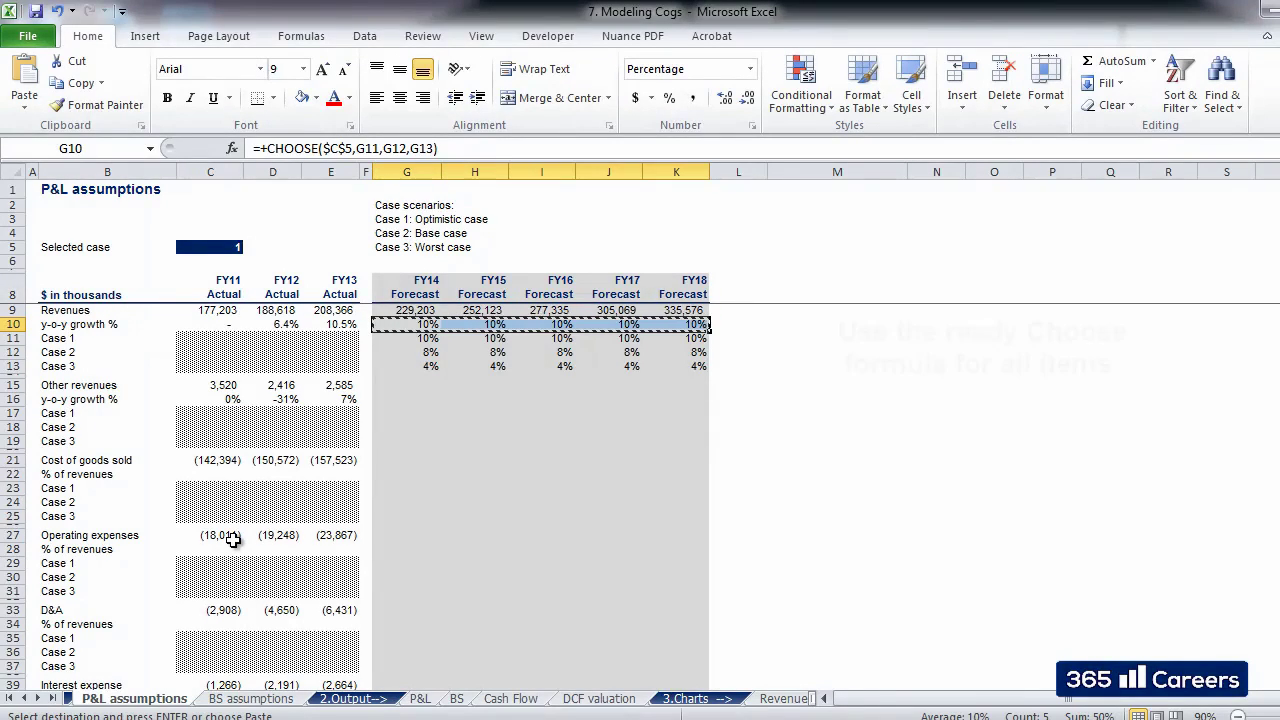
key(Down)
key(Down)
key(Down)
key(Down)
key(Down)
key(Down)
key(alt)
key(e)
key(s)
key(f)
key(Return)
Paste the CHOOSE formulas only into rows 28, 34 and 40 for FY14–FY18.
key(Down)
key(Down)
key(Down)
key(Down)
key(Down)
key(Down)
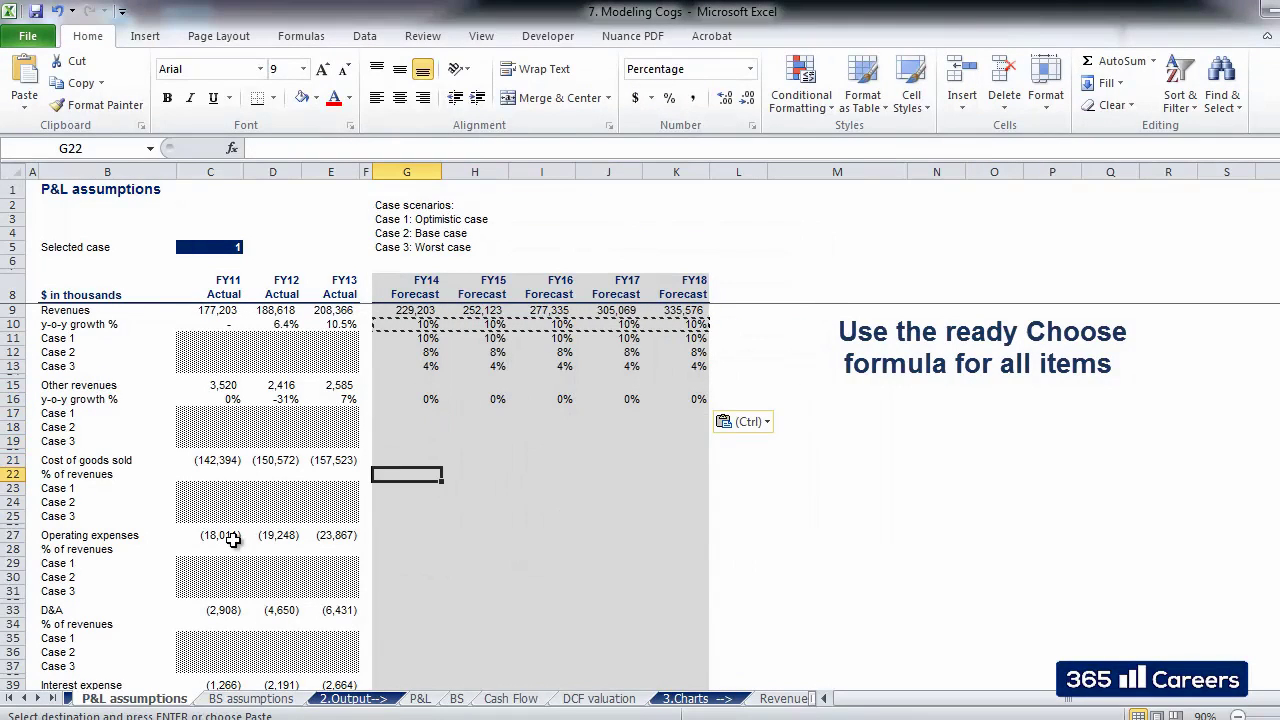
key(alt)
key(e)
key(s)
key(Return)
key(Down)
key(Down)
key(Down)
key(Down)
key(Down)
key(Down)
key(alt)
key(e)
key(s)
key(Return)
Paste the CHOOSE formulas only into rows 46 and 52 (G52:K52).
key(Down)
key(Down)
key(Down)
key(Down)
key(Down)
key(Down)
key(alt)
key(e)
key(s)
key(Return)
key(Down)
key(Down)
key(Down)
key(Down)
key(Down)
key(Down)
key(Down)
key(alt)
key(e)
key(s)
key(Return)
End copy mode and select the Other revenues case block G17:K19.
key(Down)
key(Down)
key(Down)
key(Down)
key(Down)
key(Down)
key(alt)
key(e)
key(s)
key(Return)
key(Down)
key(Down)
key(Down)
key(Down)
key(Down)
key(alt)
key(e)
key(s)
key(Return)
key(Left)
key(ctrl+Up)
key(Down)
key(Down)
key(Down)
key(Down)
key(Down)
key(Down)
key(Down)
key(Down)
key(Down)
key(Down)
key(Down)
key(Down)
key(Down)
key(Down)
key(Down)
key(Down)
key(Down)
key(Escape)
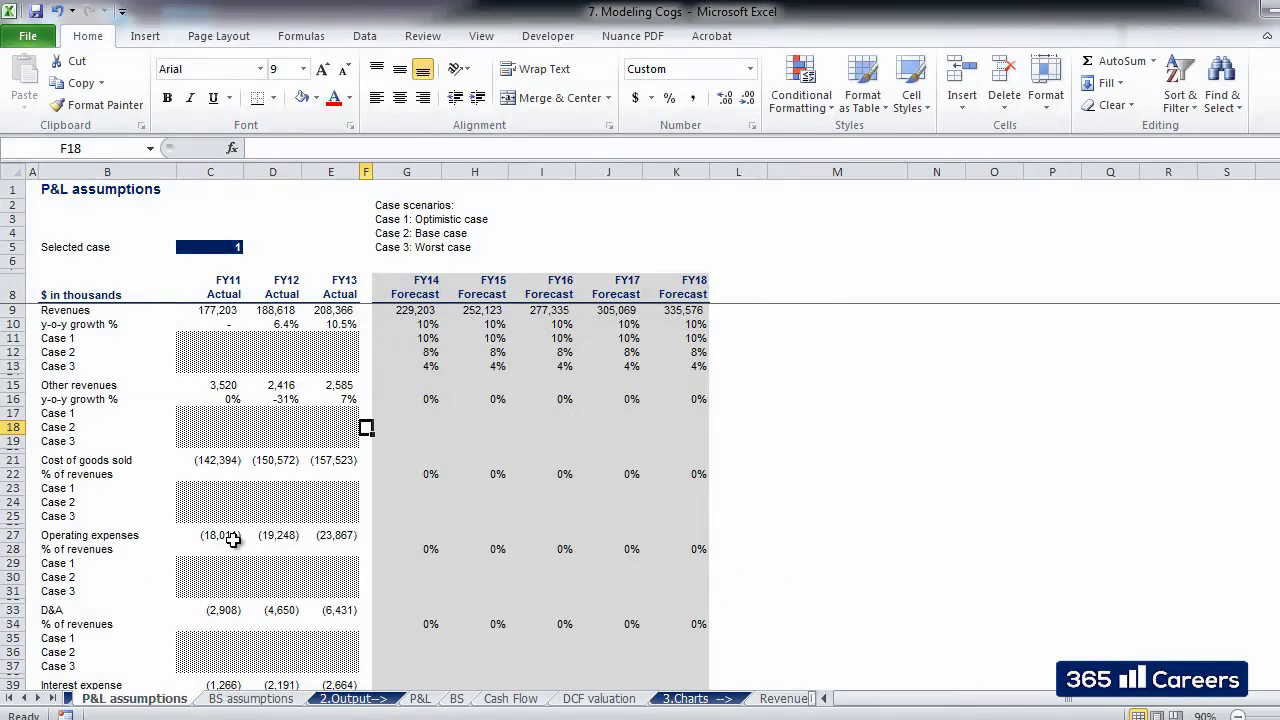
key(Right)
key(Up)
key(shift+Down)
key(shift+Down)
key(shift+Right)
key(shift+Right)
key(shift+Right)
key(shift+Right)
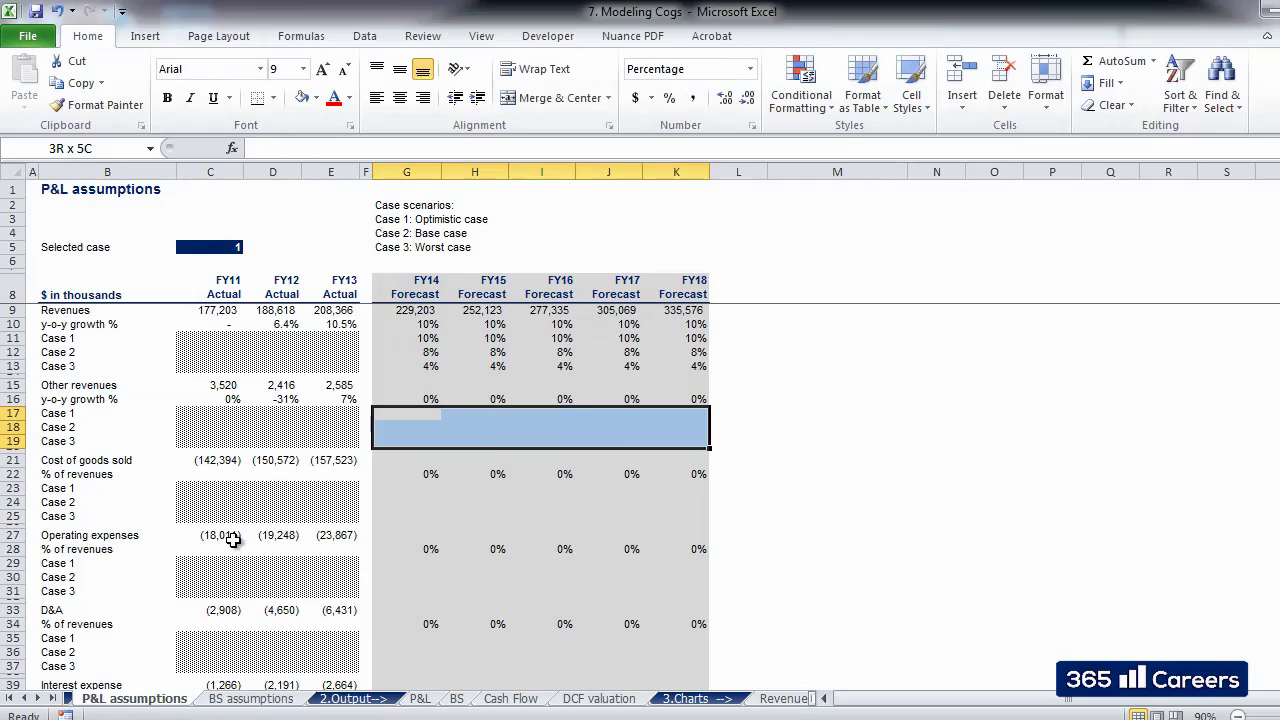
Enter 0% in G17, G18 and G19 for the FY14 Other revenues cases.
key(shift+BackSpace)
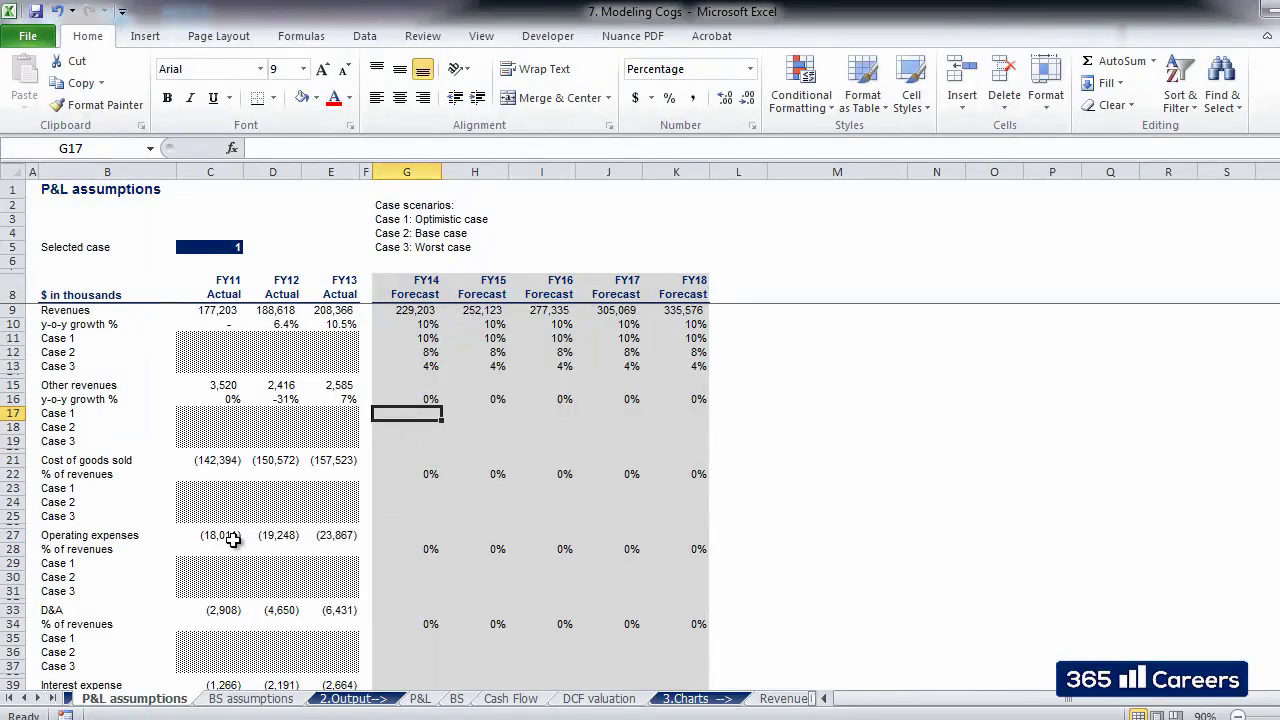
text(0)
key(Return)
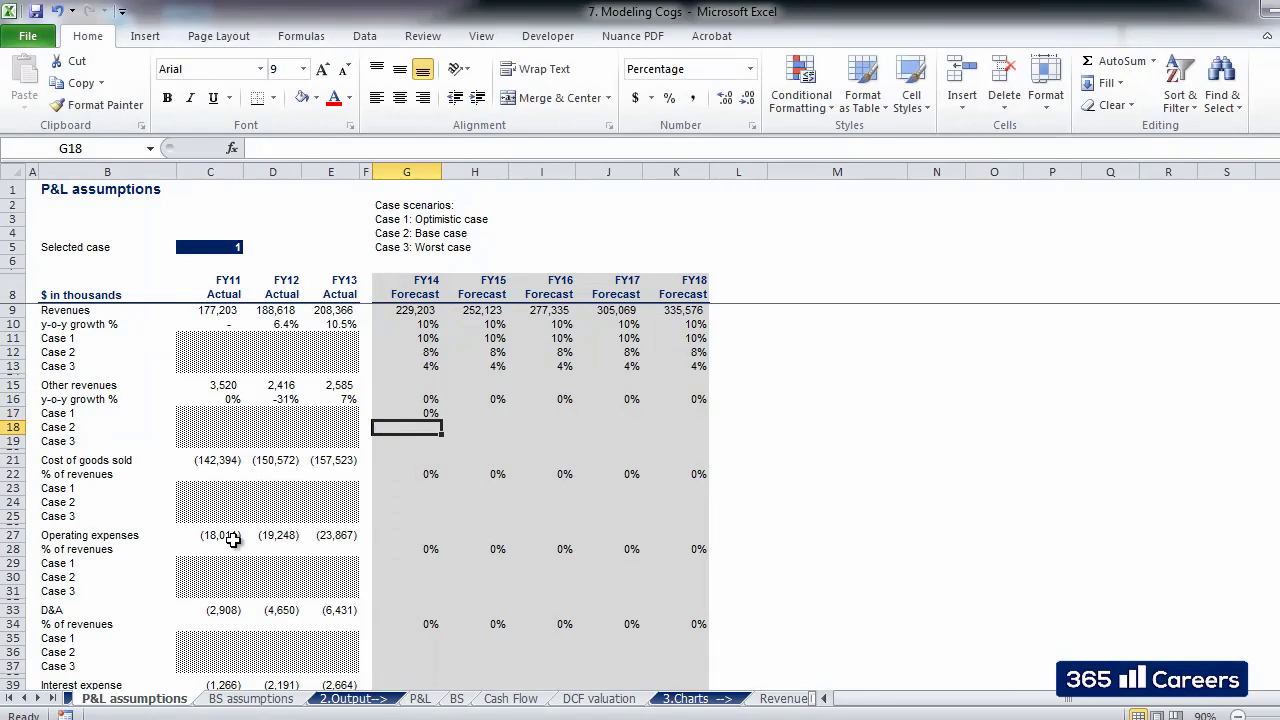
text(0)
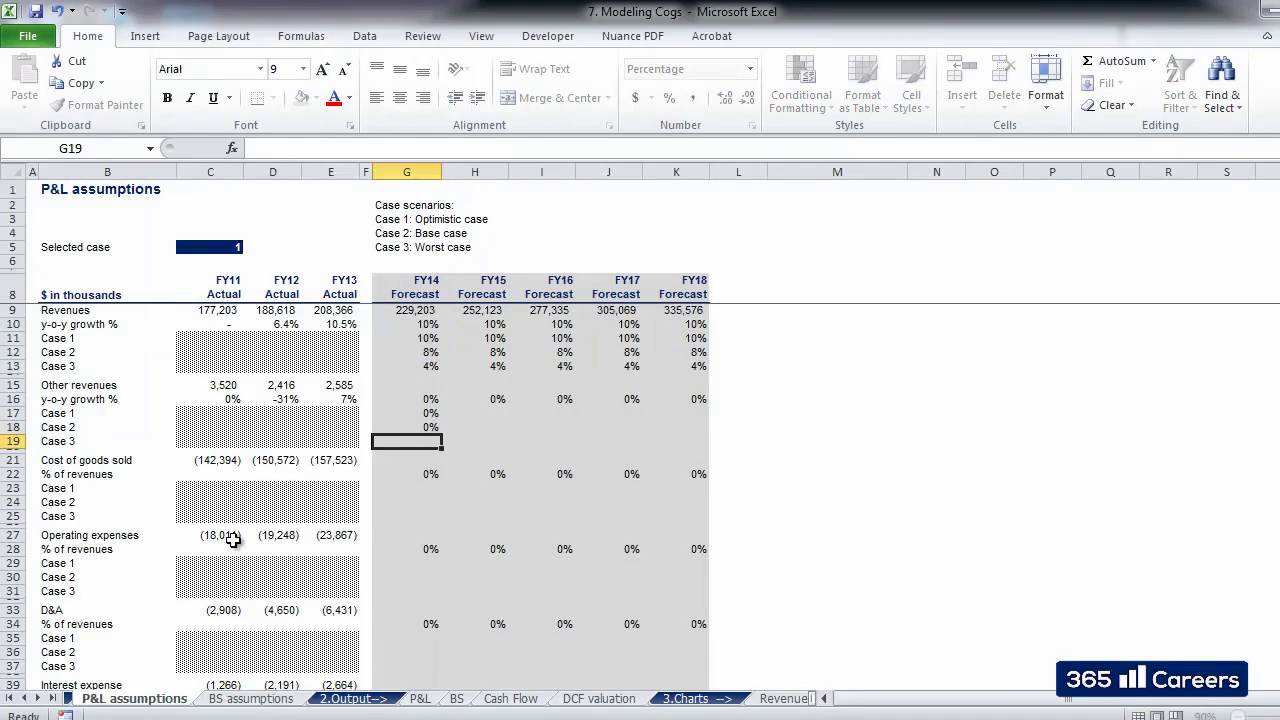
key(Return)
text(0)
key(Right)
Copy the FY14 0% case values across H17:K19 for FY15–FY18.
key(Left)
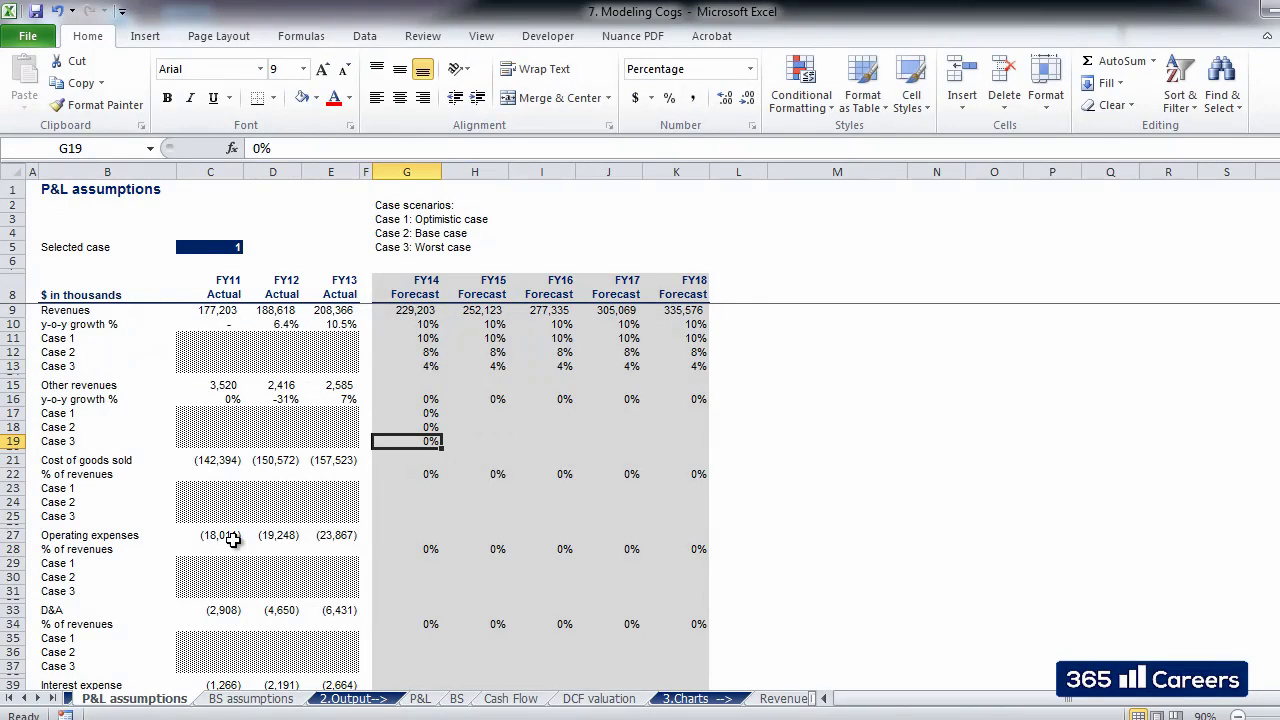
key(shift+Up)
key(shift+Up)
key(ctrl+c)
key(Right)
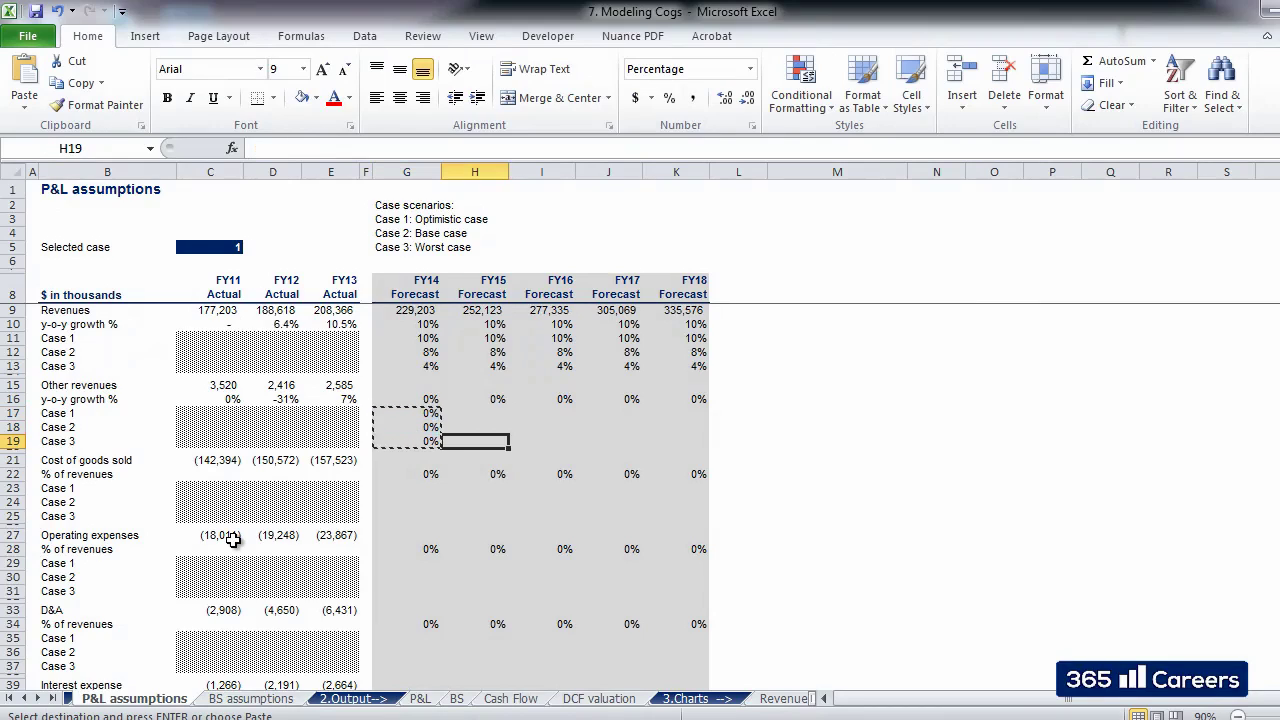
key(shift+Up)
key(shift+Up)
key(shift+Right)
key(shift+Right)
key(shift+Right)
key(ctrl+v)
key(Escape)
key(Left)
key(Up)
key(Up)
key(Up)
key(Up)
key(Up)
key(Up)
key(Up)
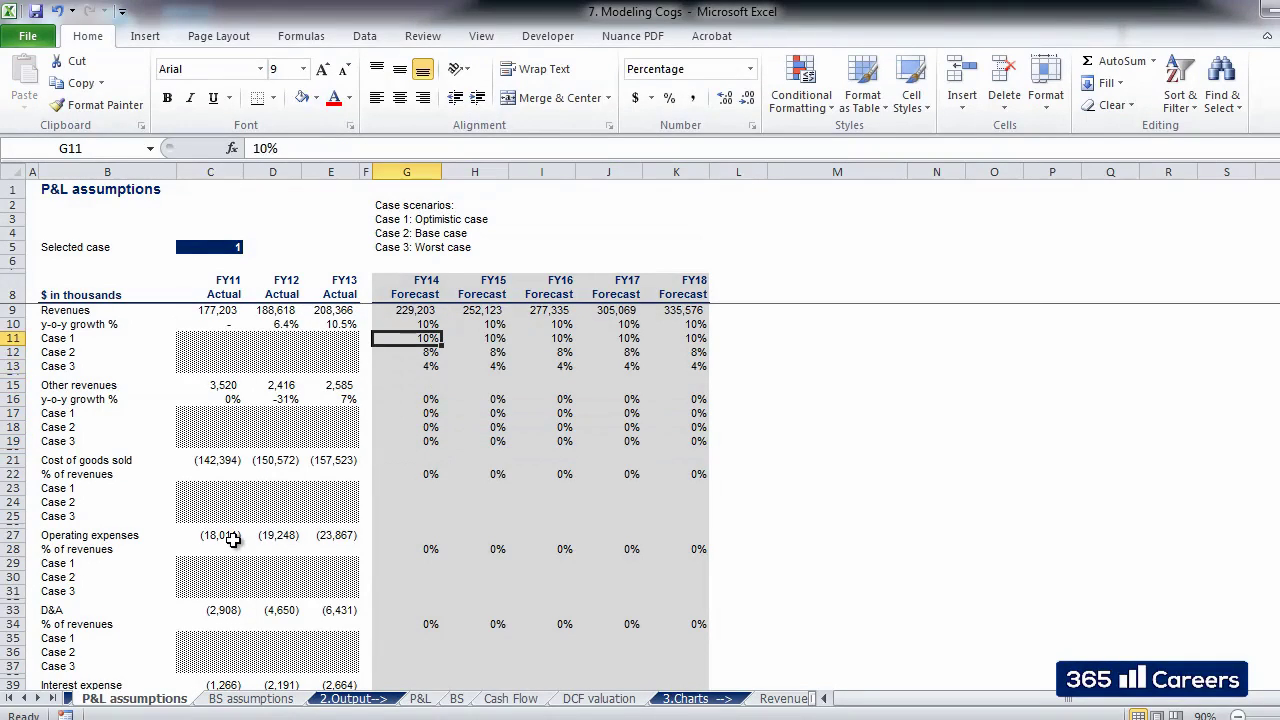
Copy the G9:K9 revenue forecast formulas into G15:K15, showing 2,585 each year.
key(Up)
key(Up)
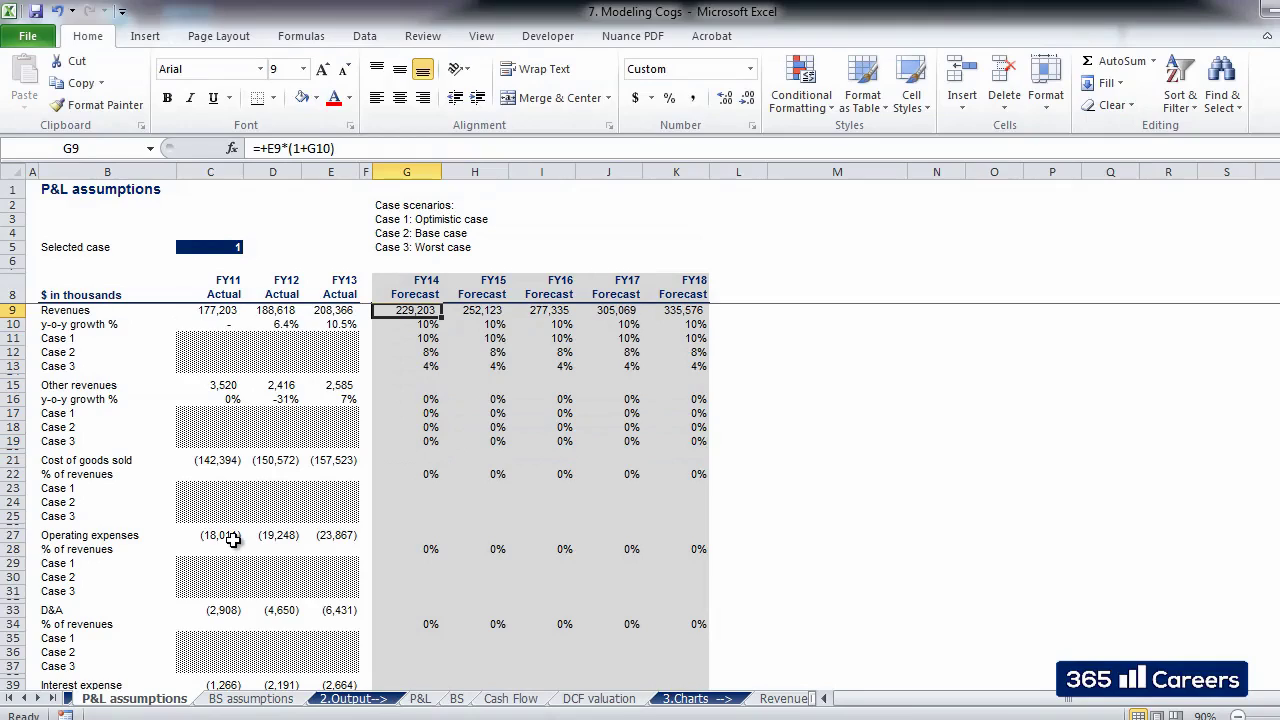
key(shift+Right)
key(shift+Right)
key(shift+Right)
key(shift+Right)
key(ctrl+c)
key(Down)
key(Down)
key(Down)
key(Down)
key(Down)
key(Down)
key(shift+Right)
key(shift+Right)
key(shift+Right)
key(shift+Right)
key(ctrl+v)
key(Escape)
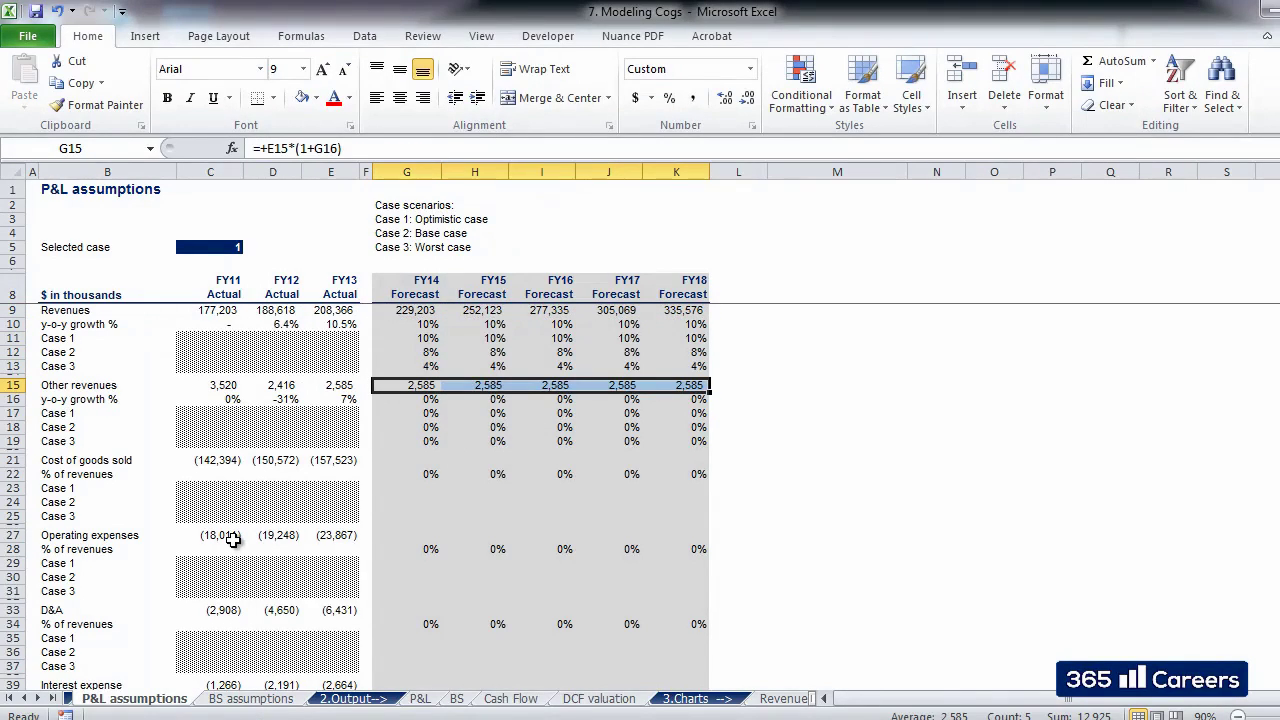
key(Down)
key(Down)
key(Down)
key(Down)
key(Down)
key(Down)
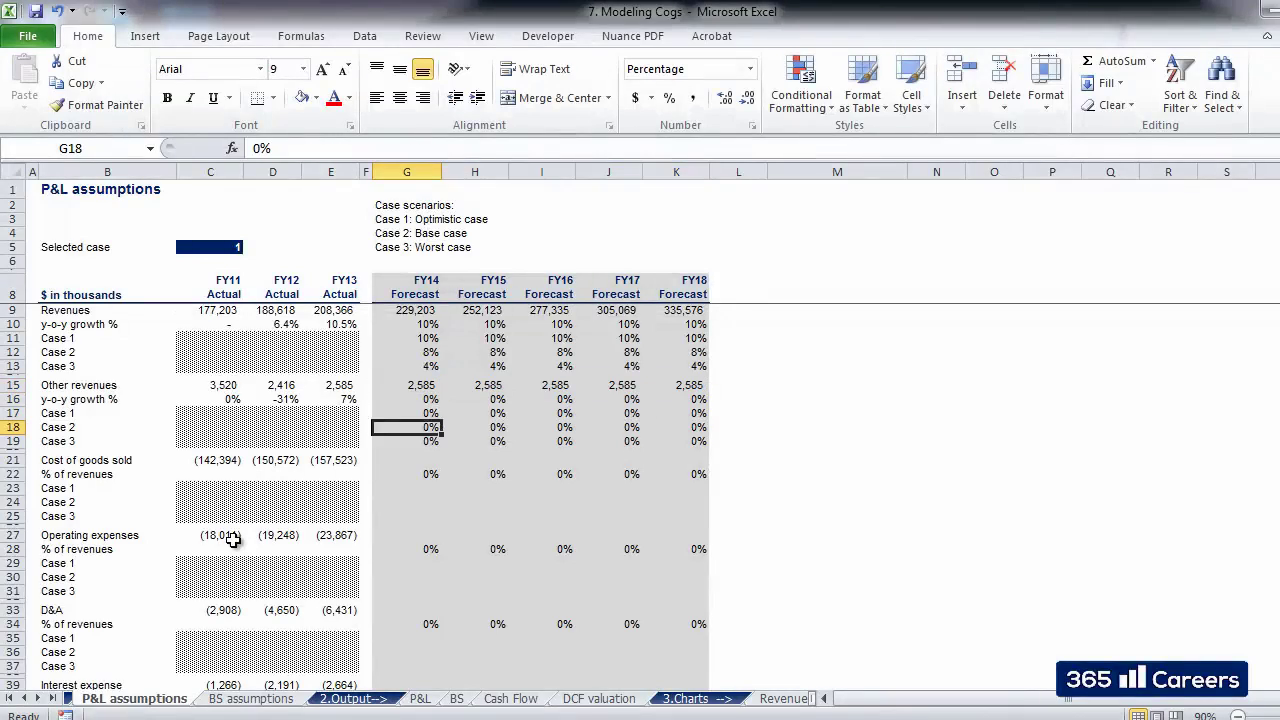
key(Left)
key(Left)
key(Left)
key(Left)
key(Left)
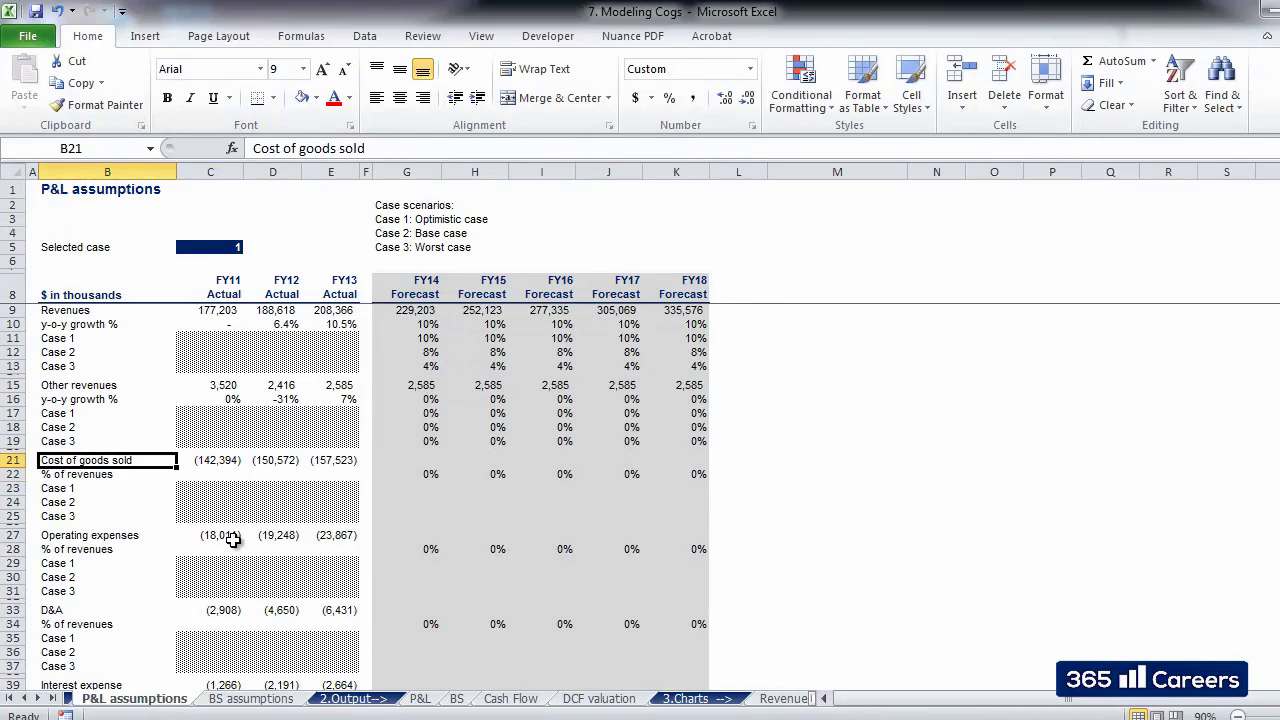
Enter =C21/C$9 in C22 for the FY11 COGS % of revenues.
key(Right)
key(Down)
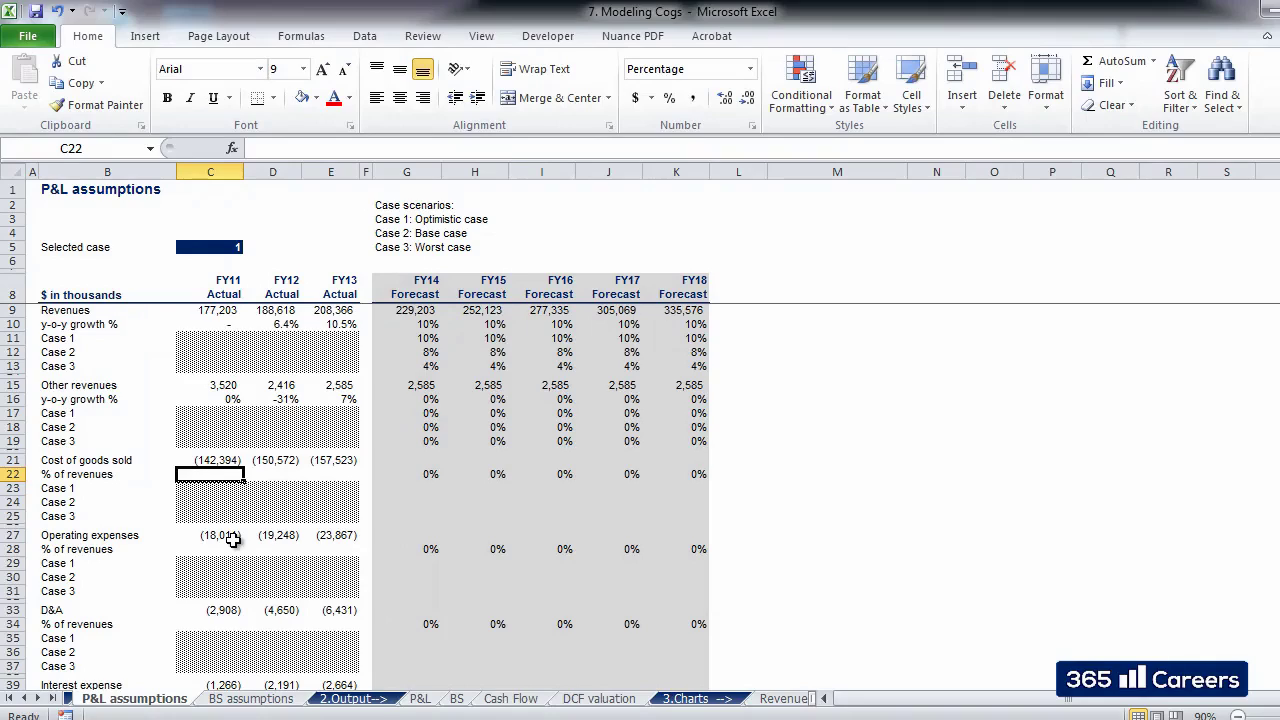
text(=)
key(Up)
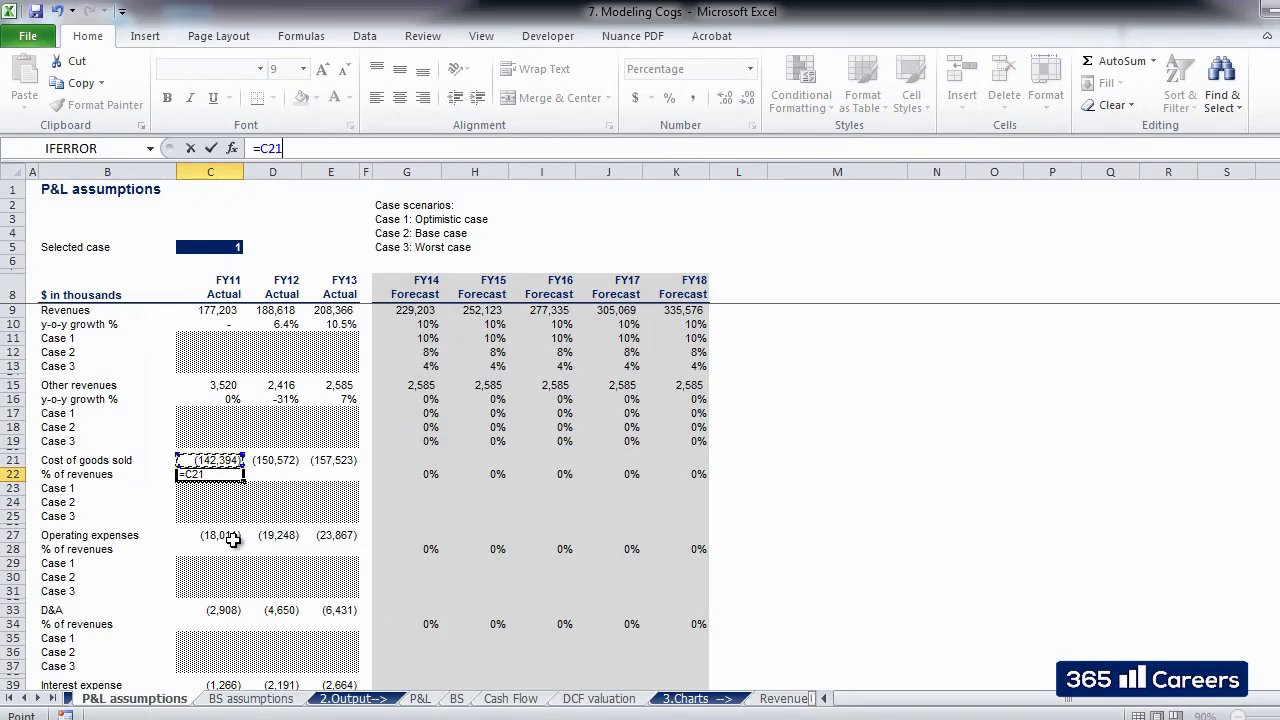
text(/)
key(Up)
key(Up)
key(Up)
key(Up)
key(Up)
key(Up)
key(Up)
key(Up)
key(Up)
key(Up)
key(Up)
key(Up)
key(Up)
click(295, 148)
text($)
key(ctrl+Return)
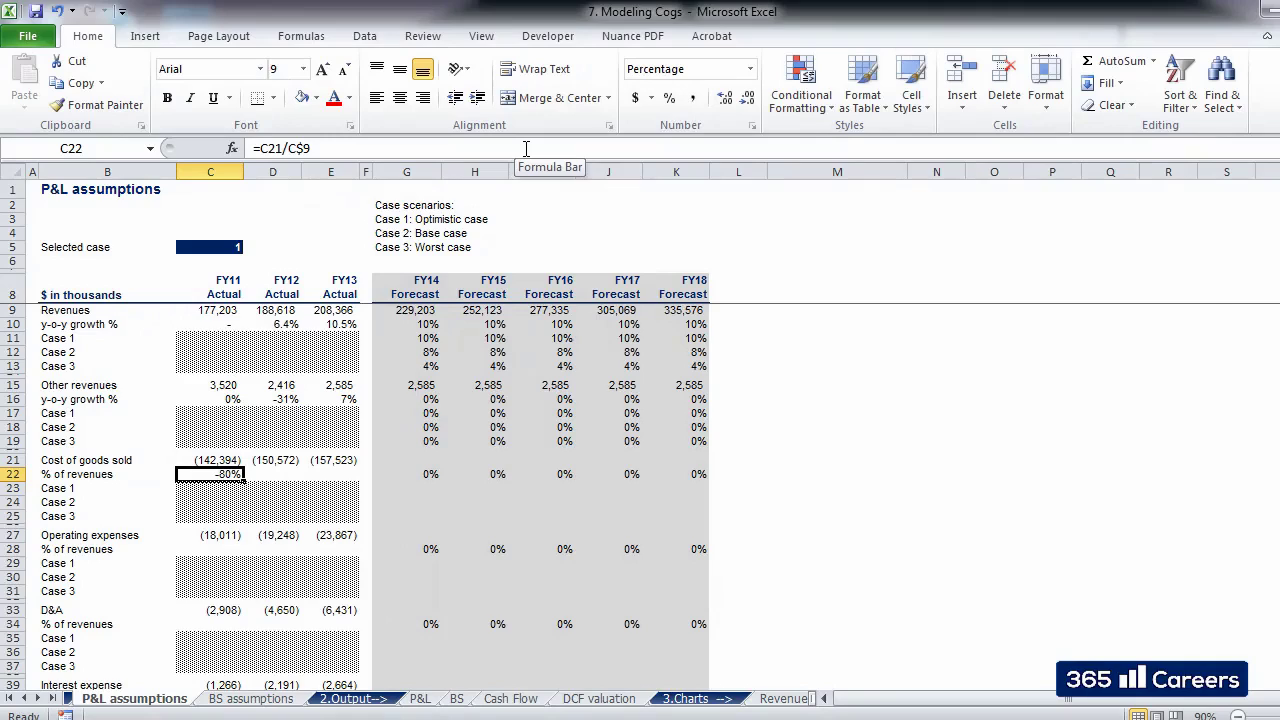
Copy the formula into D22 and E22, giving -80%, -80% and -76%.
key(ctrl+c)
key(Right)
key(ctrl+v)
key(Right)
key(ctrl+v)
key(Escape)
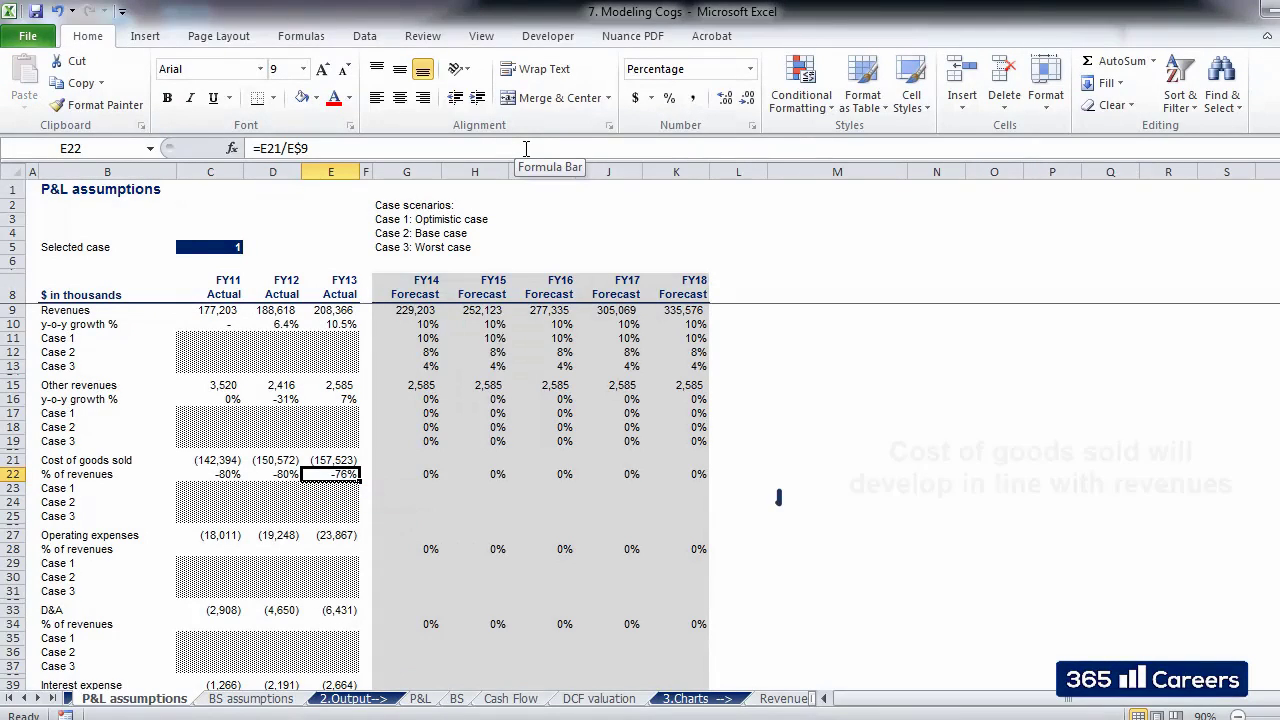
key(Left)
key(Left)
key(Left)
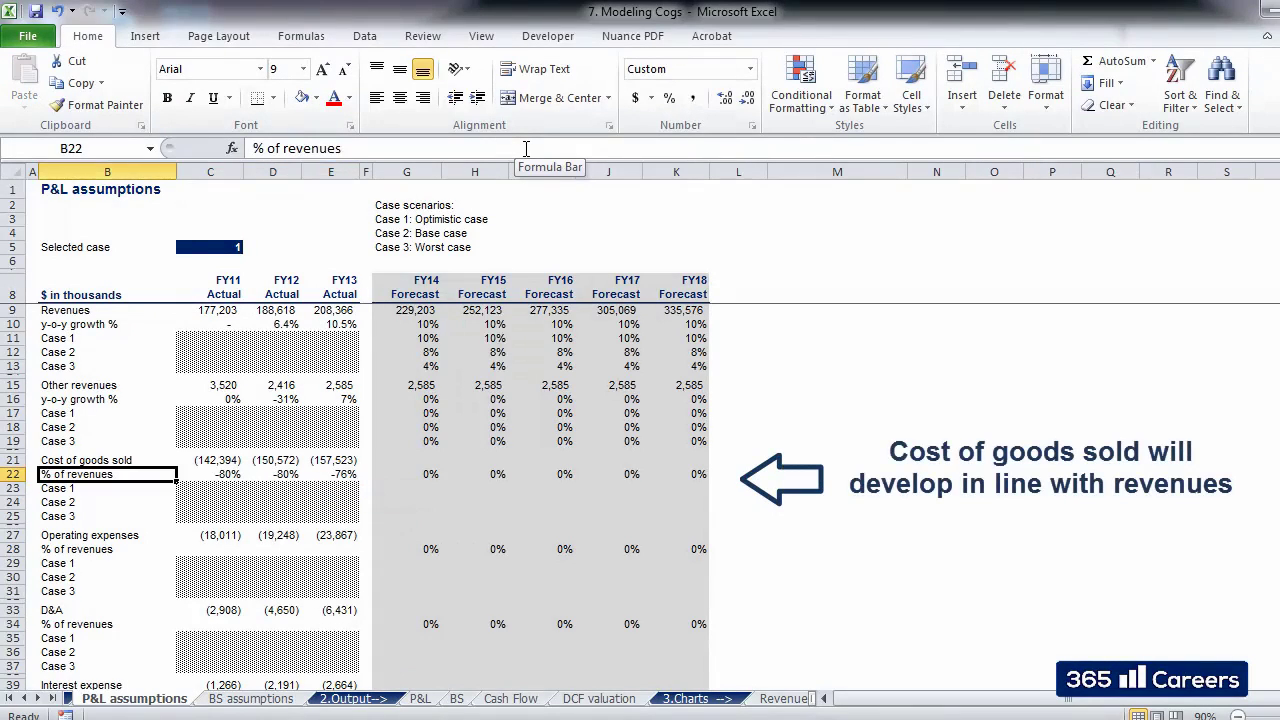
key(Right)
key(Right)
key(Right)
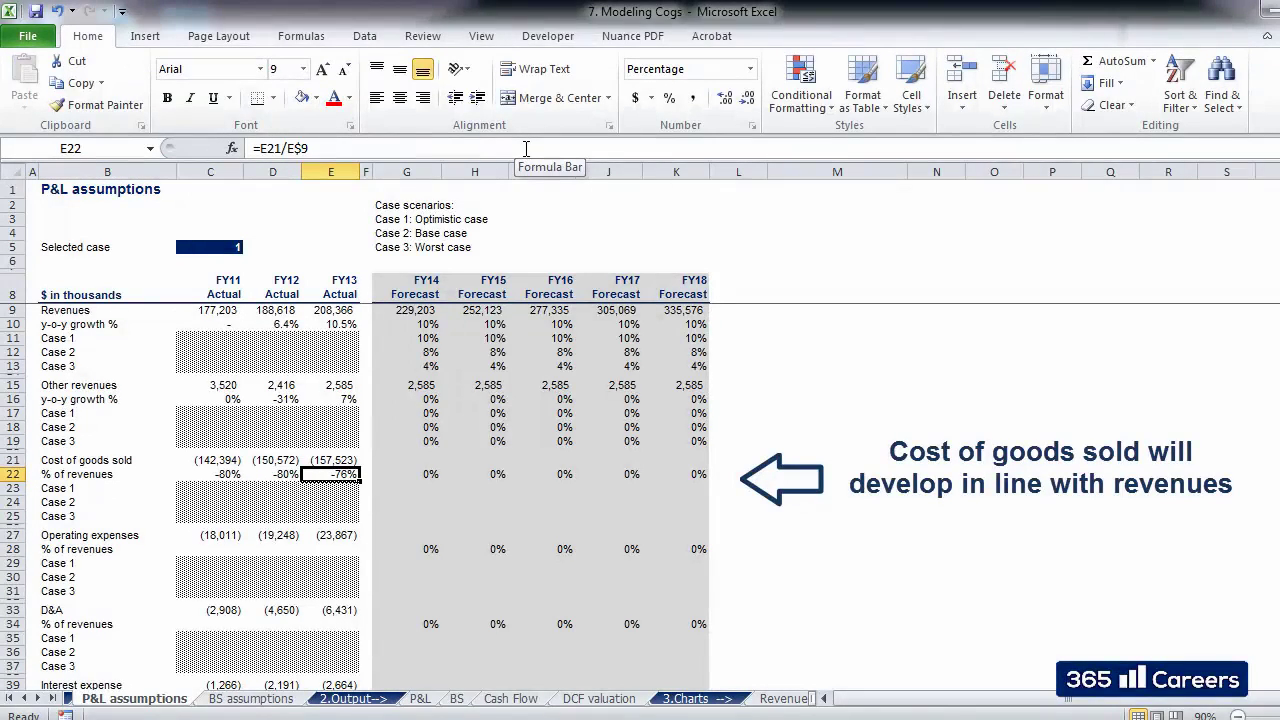
key(shift+Left)
key(shift+Left)
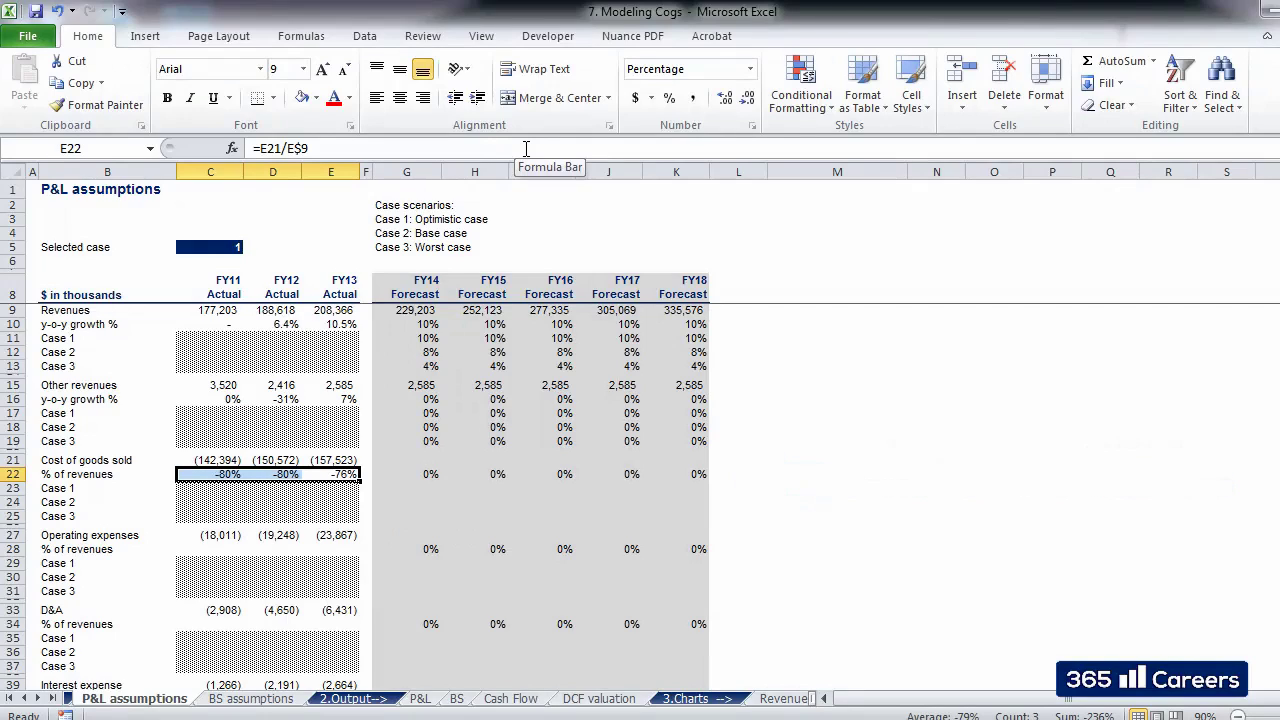
Enter =G$9*G22 in G21 so FY14 COGS equals FY14 revenues times its COGS % of revenues.
key(Right)
key(Right)
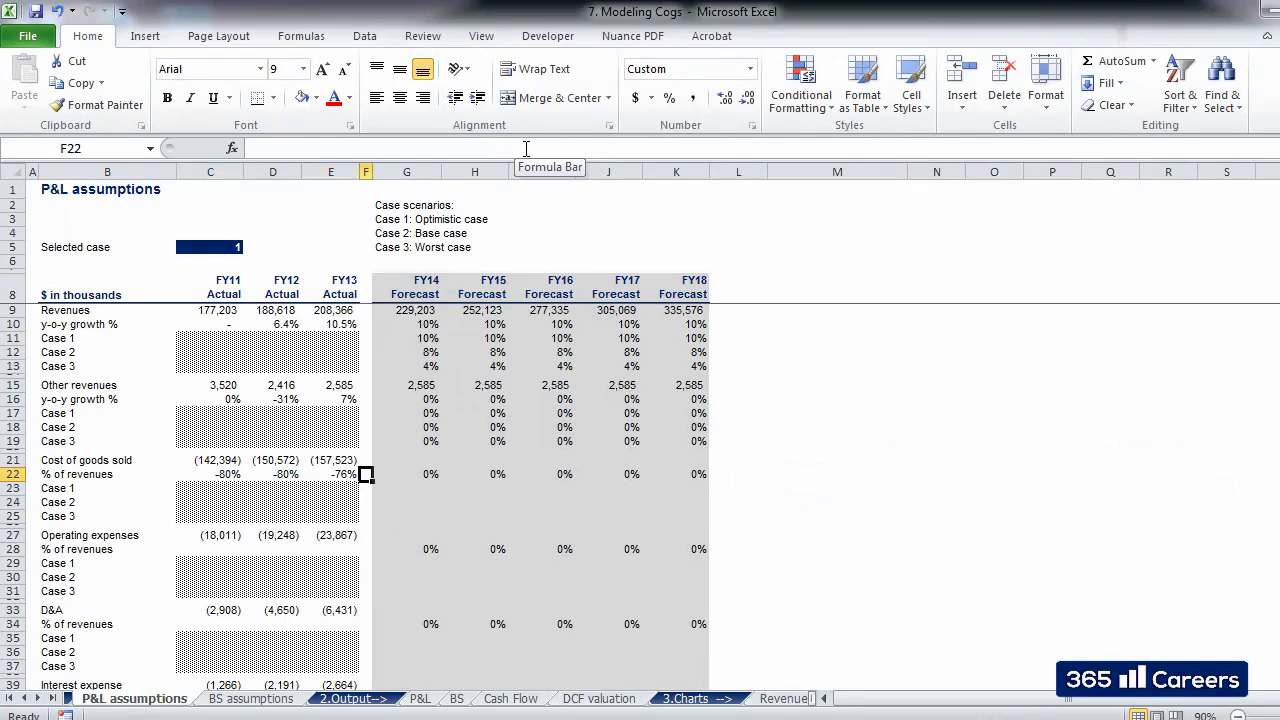
key(Down)
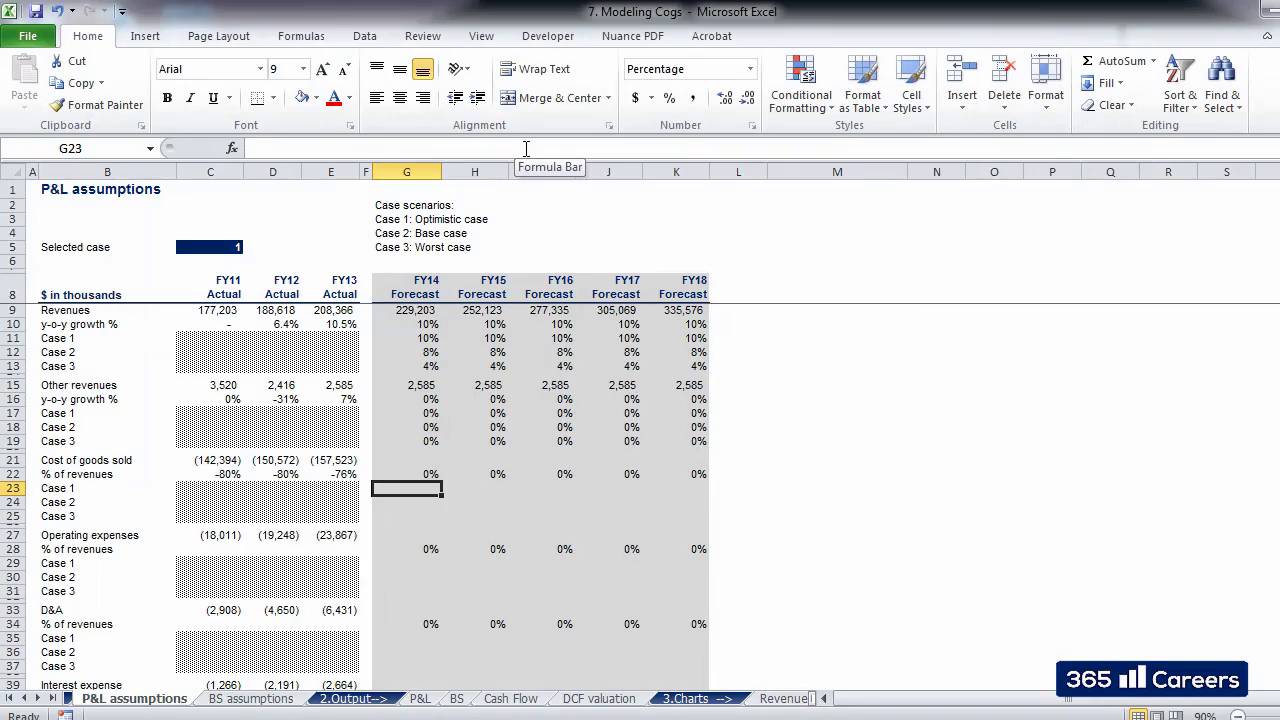
key(Up)
key(Up)
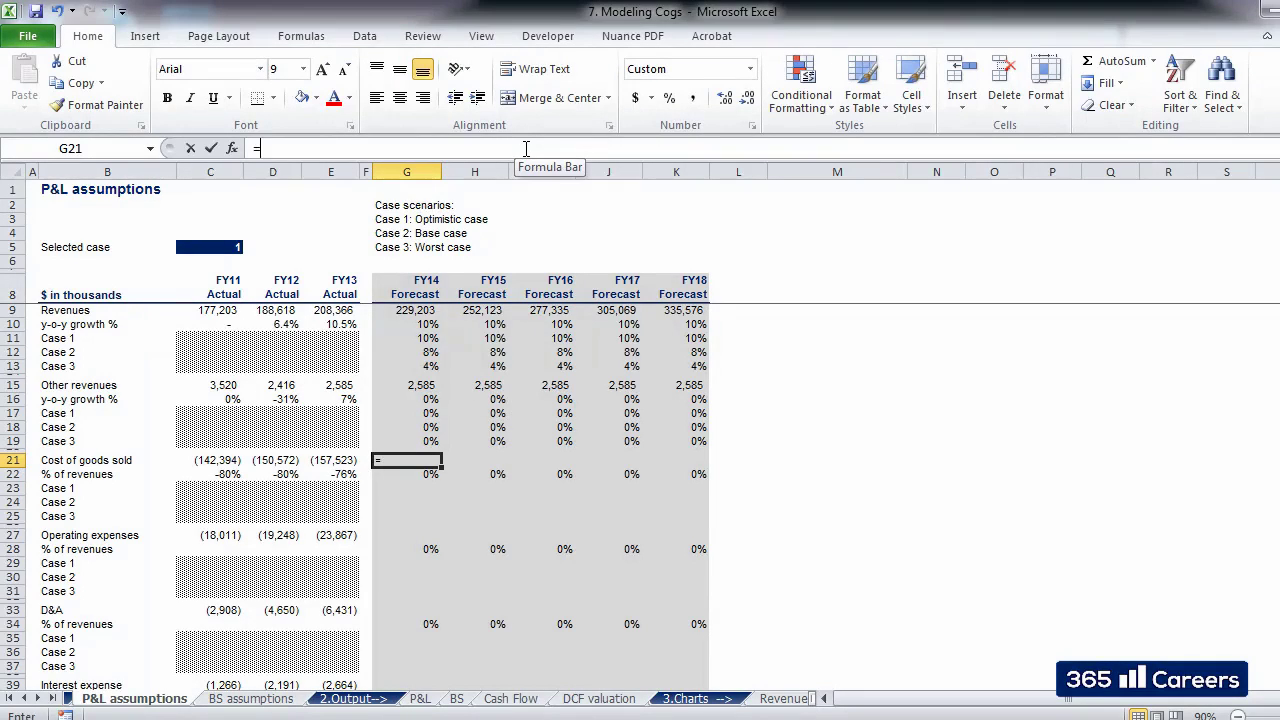
text(=)
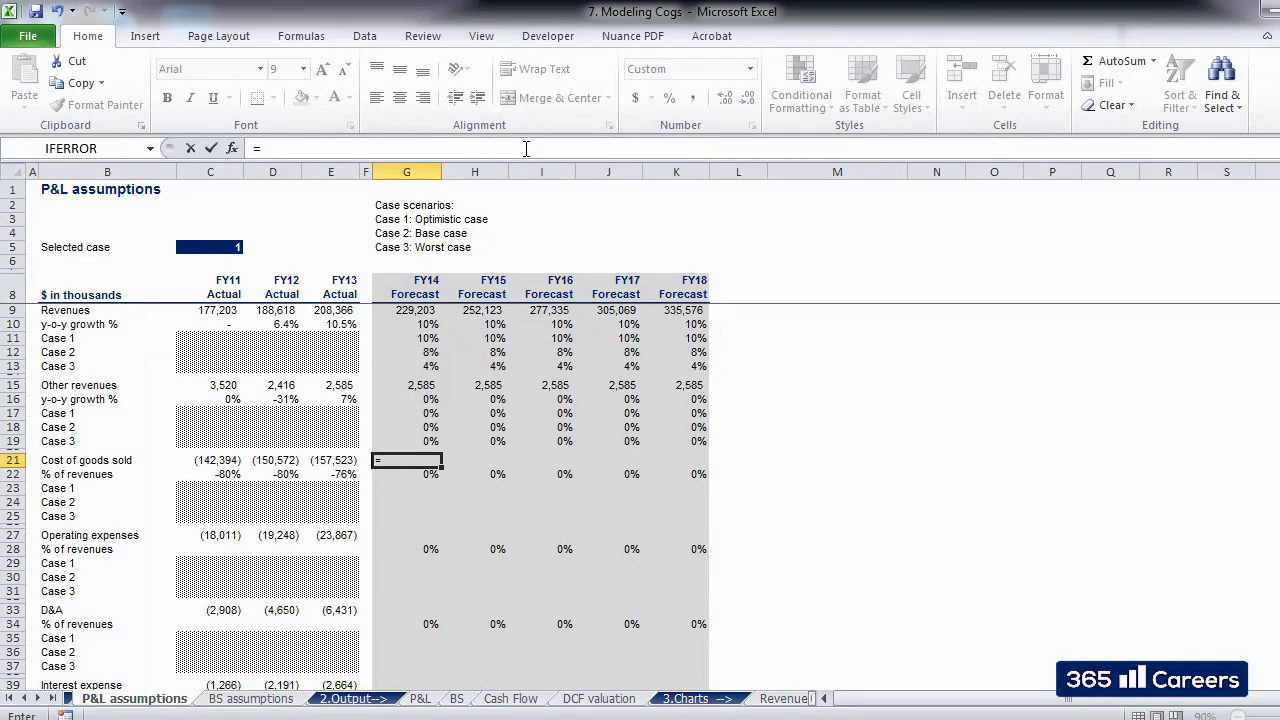
key(Up)
key(Up)
key(Up)
key(Up)
key(Up)
key(Up)
key(Up)
key(Up)
key(Up)
key(Up)
key(Up)
key(Up)
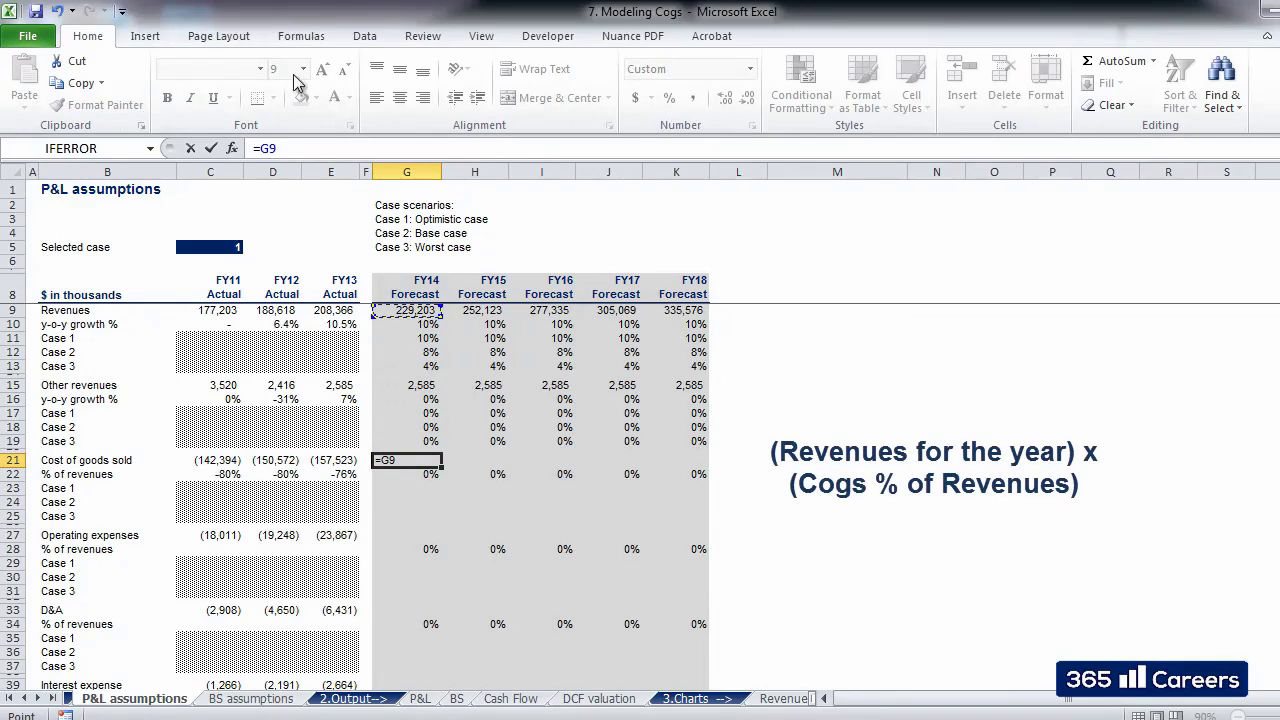
click(270, 148)
text($9)
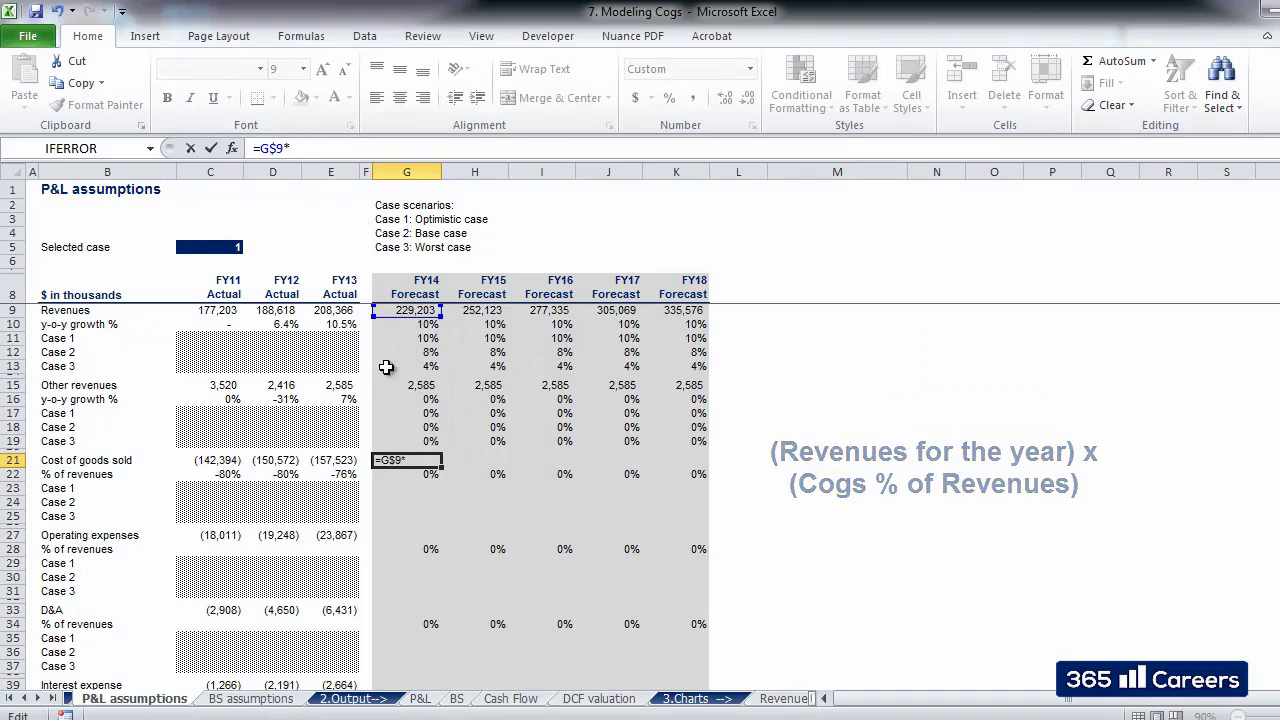
text(*)
click(420, 473)
key(Return)
Copy the G21 COGS formula across H21:K21 for FY15–FY18.
key(Up)
key(ctrl+c)
key(Right)
key(shift+Right)
key(shift+Right)
key(shift+Right)
key(ctrl+v)
key(Escape)
click(420, 473)
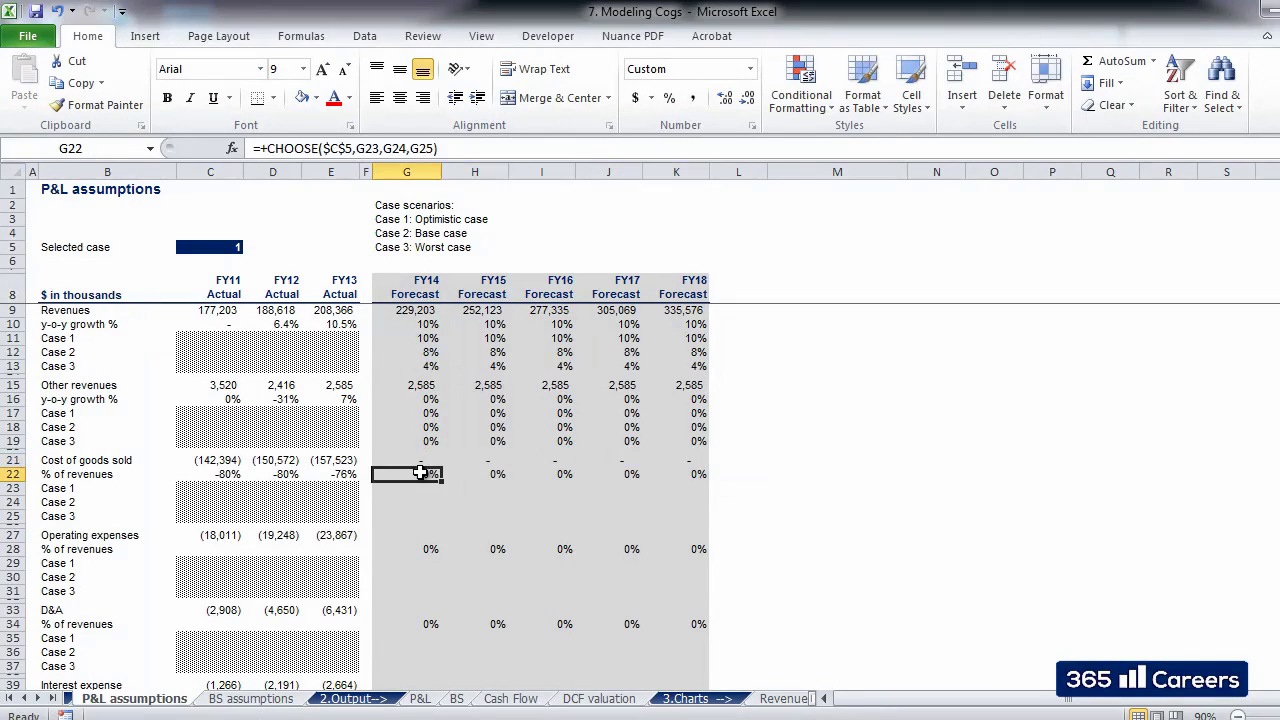
key(Down)
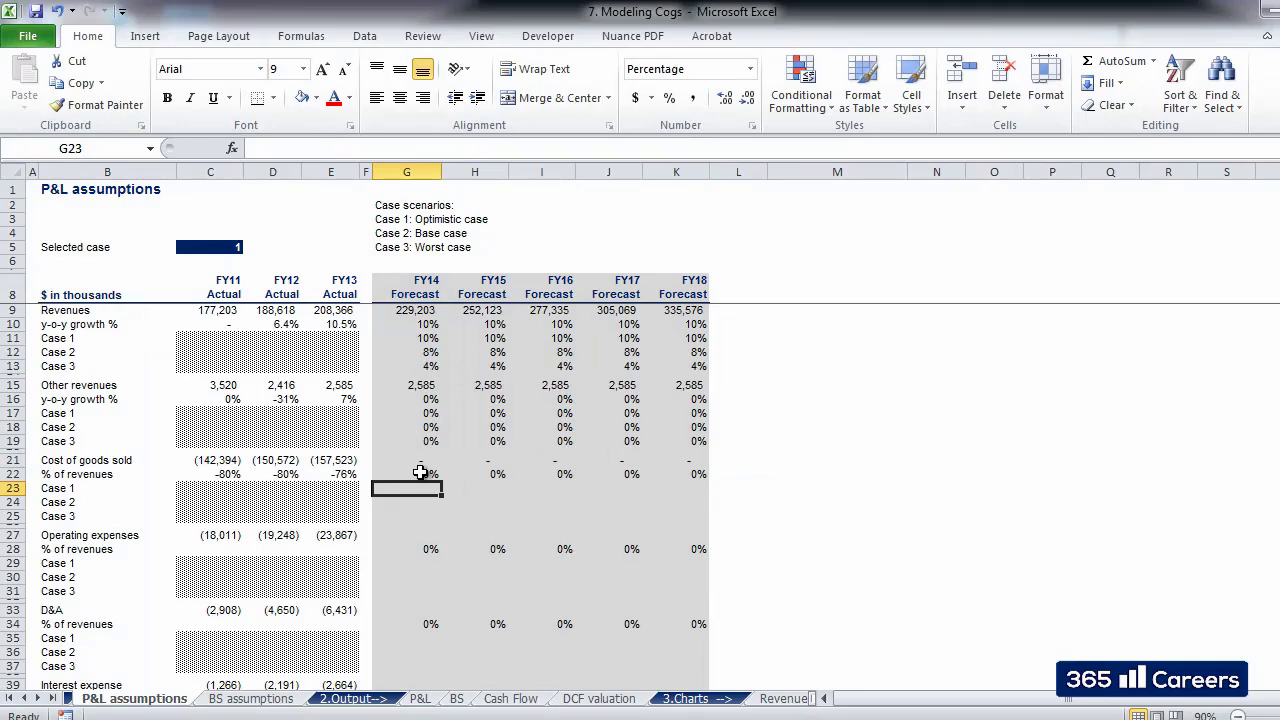
Enter FY14 COGS case rates of -76%, -78% and -80% in G23:G25.
text(-76)
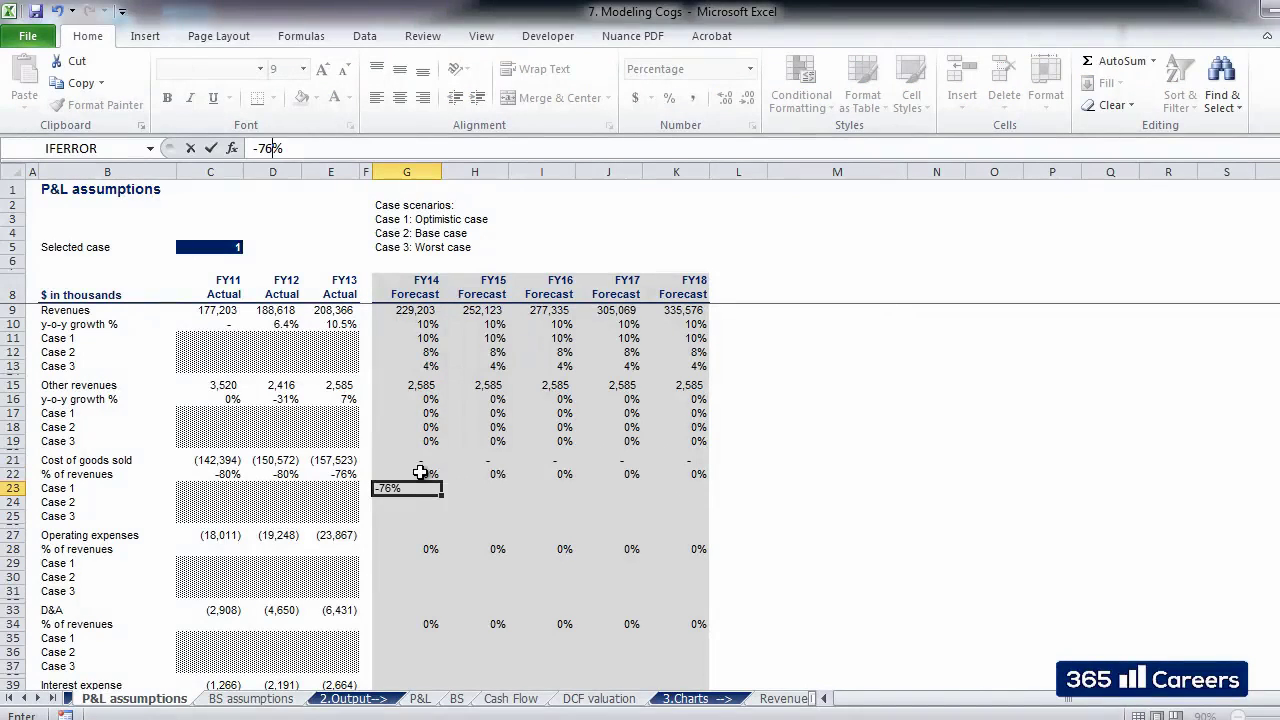
key(Return)
text(-)
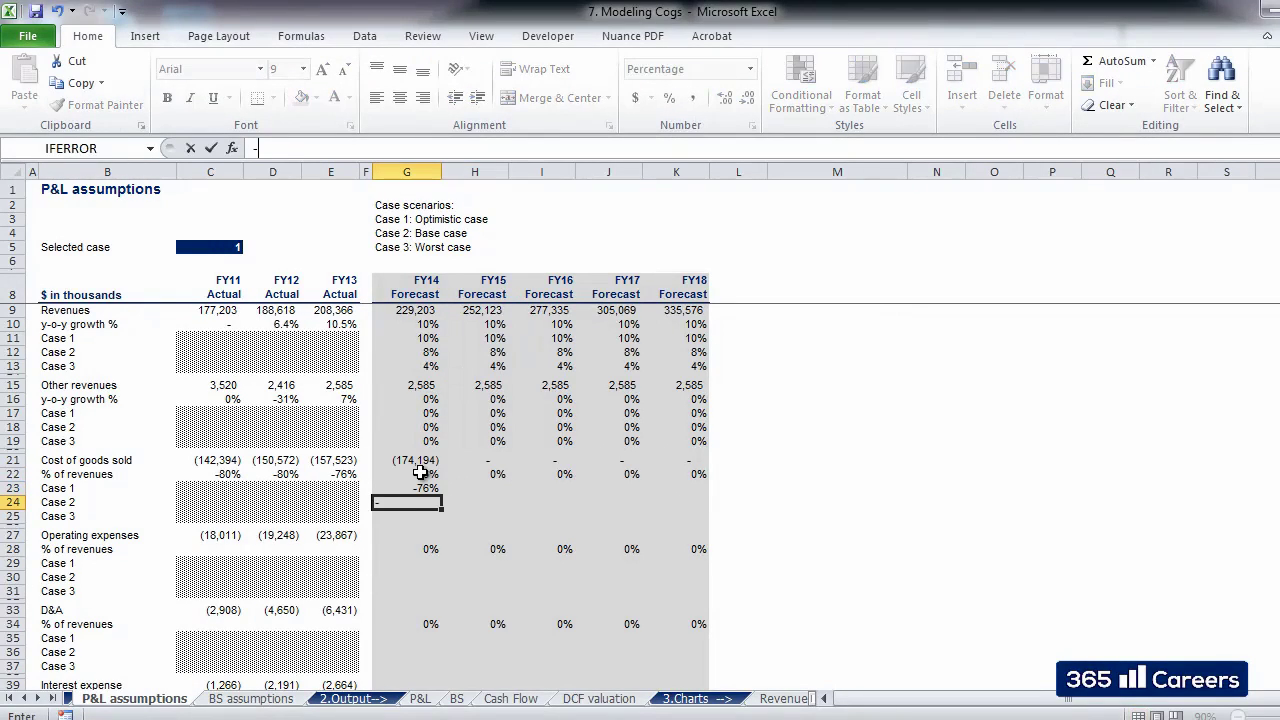
text(78)
key(Tab)
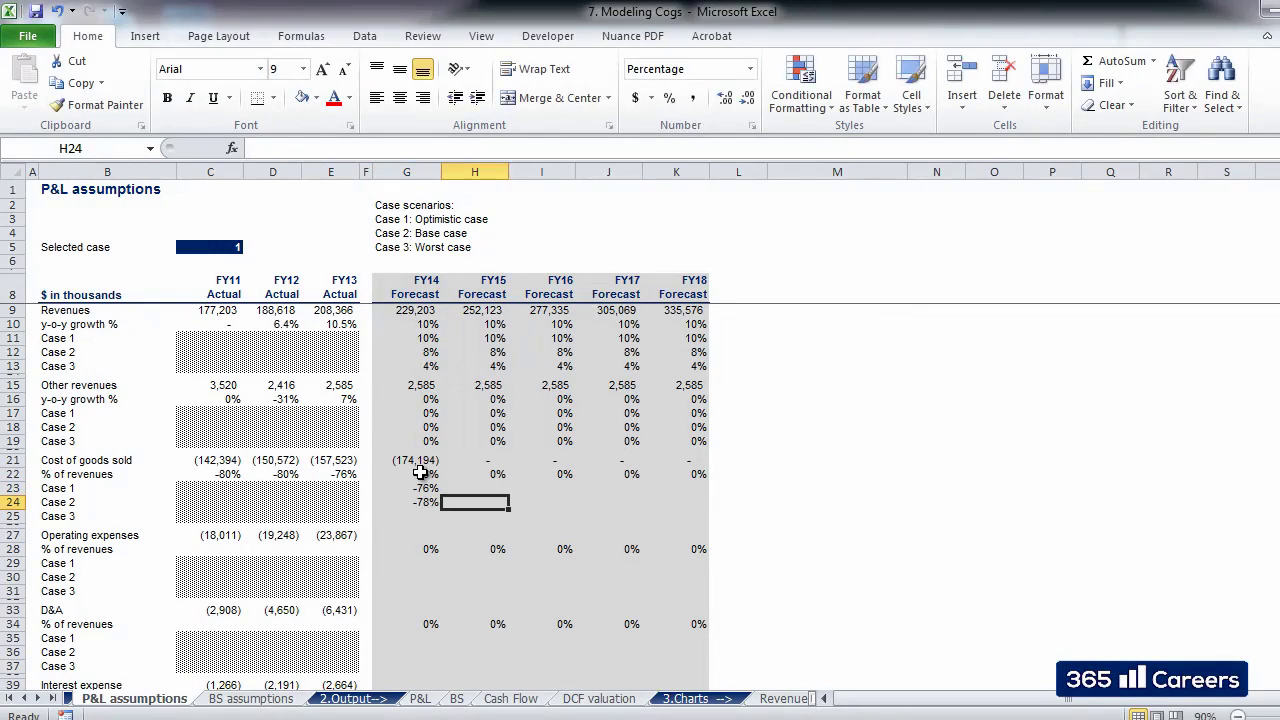
key(Return)
text(-8)
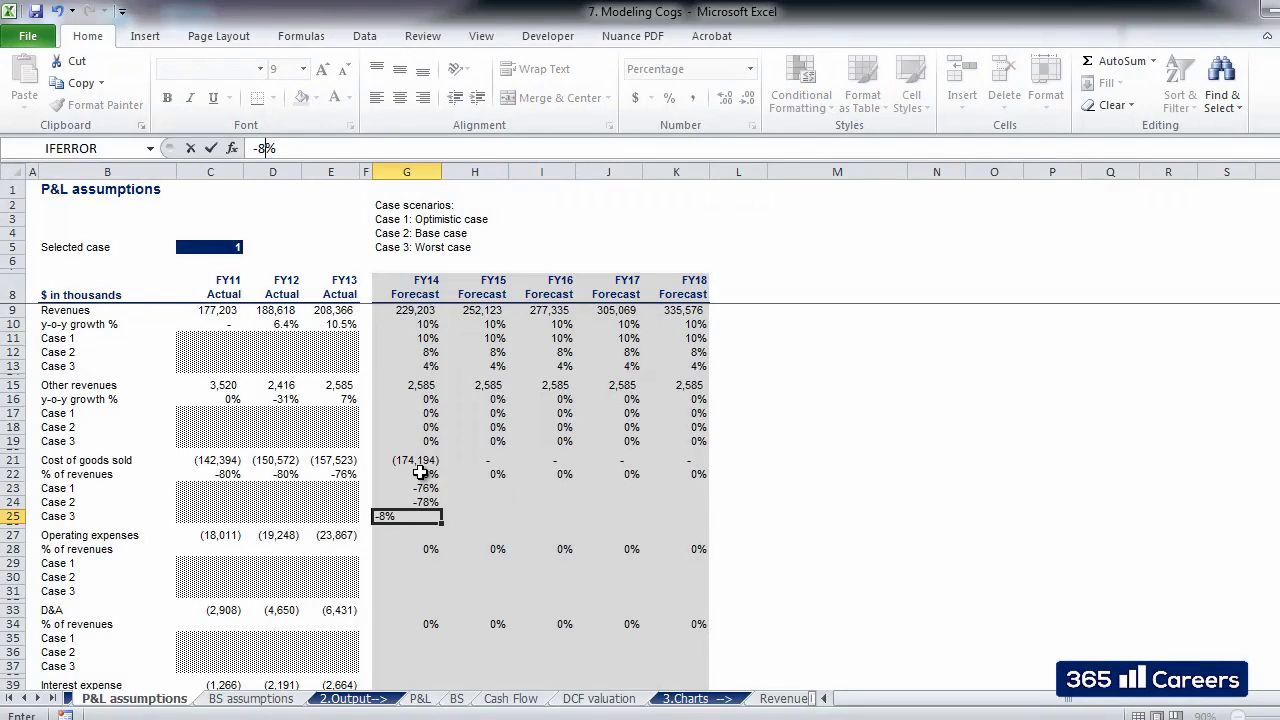
text(80%)
key(Tab)
key(Left)
Copy the G23:G25 case rates into H23:K25 for FY15–FY18.
key(shift+Up)
key(shift+Up)
key(ctrl+c)
key(Right)
key(shift+Up)
key(shift+Up)
key(shift+Right)
key(shift+Right)
key(shift+Right)
key(ctrl+v)
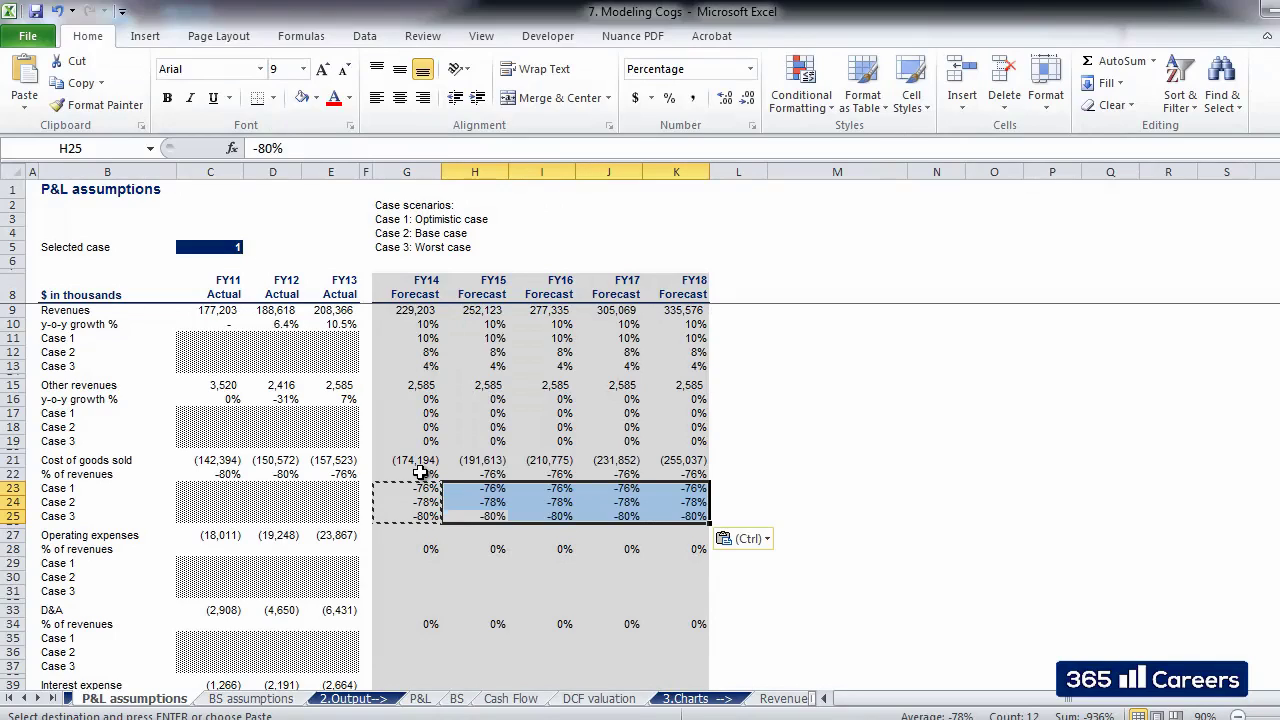
key(Escape)
key(Right)
key(Right)
key(Right)
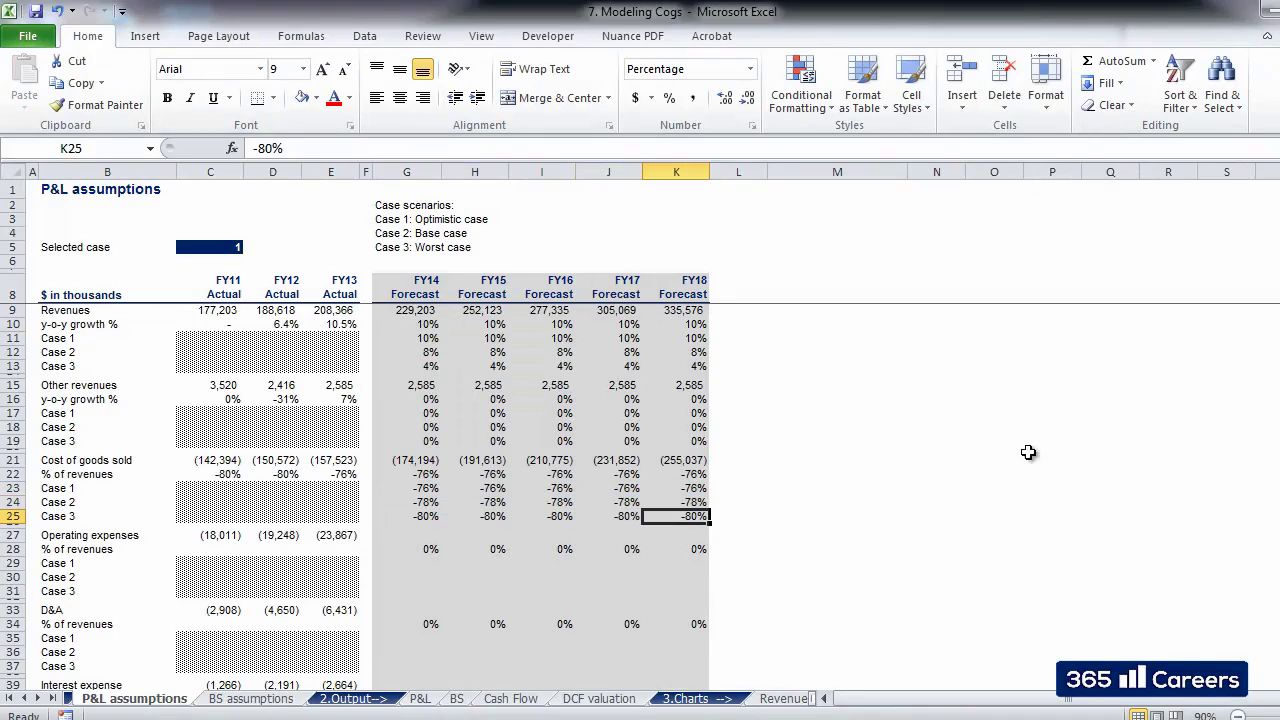
key(Right)
key(Right)
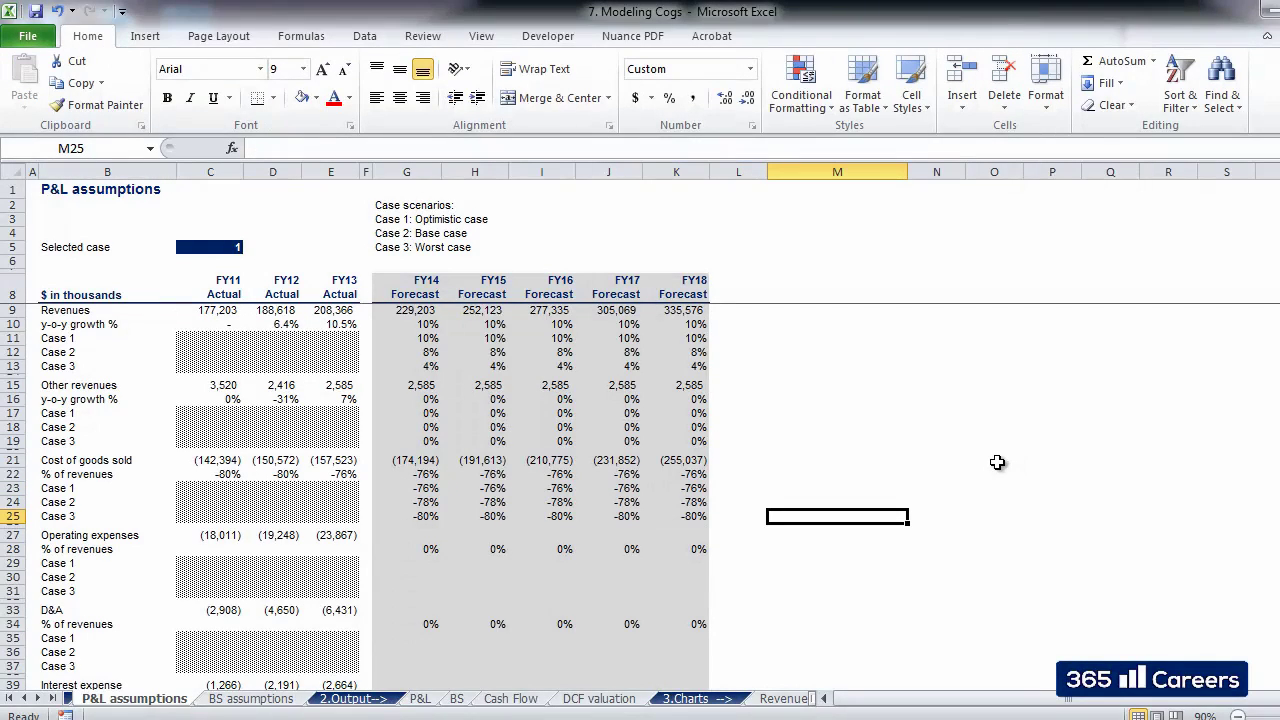